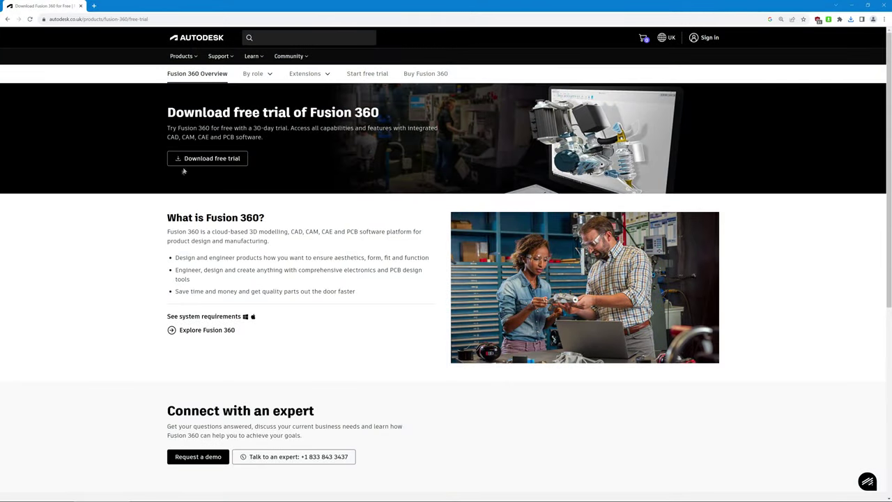
Step: Choose the free trial option 'Fusion 360 for personal use (limited version)'
click(194, 160)
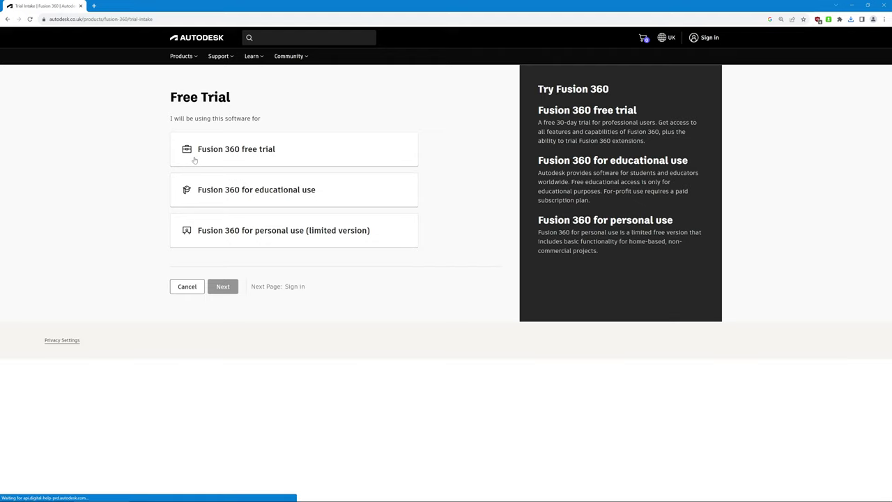
click(213, 234)
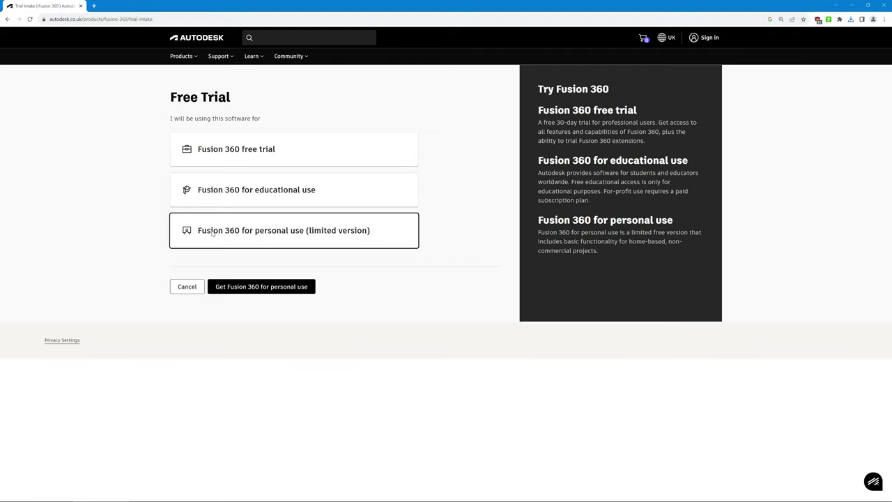
click(238, 292)
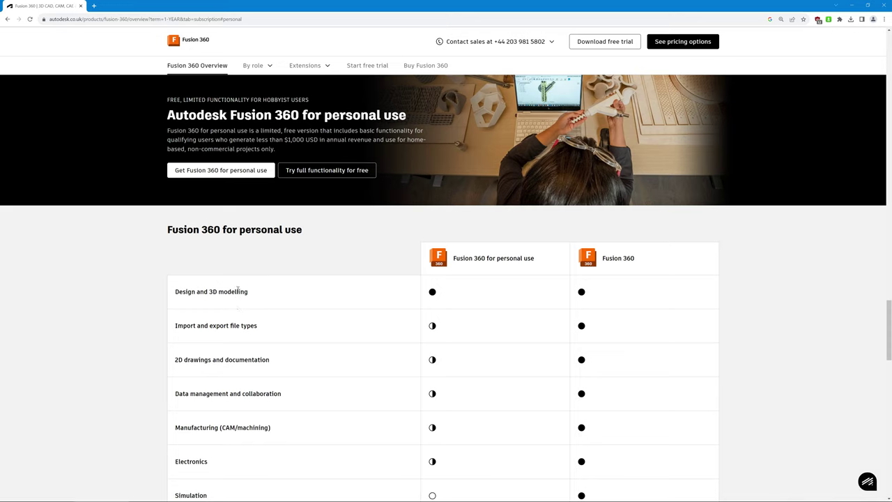
Step: Scroll through the personal-use comparison table to the pricing row and back
scroll(430, 328, down, 4)
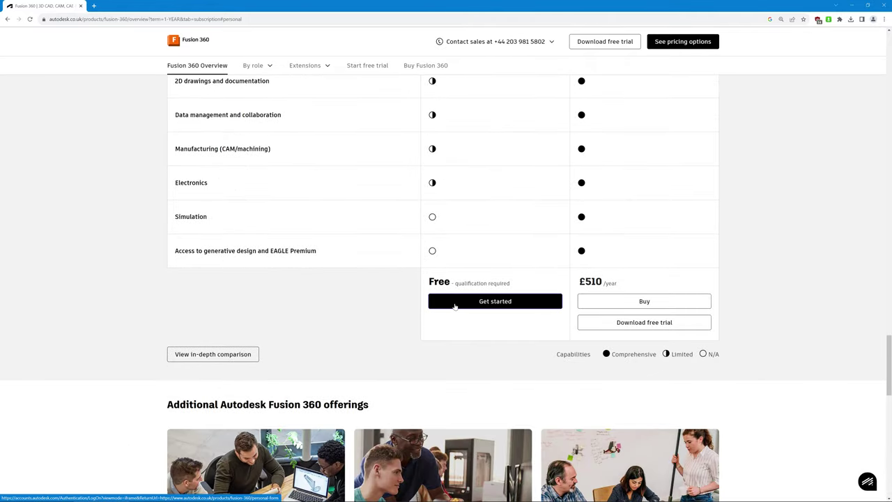
scroll(454, 305, up, 2)
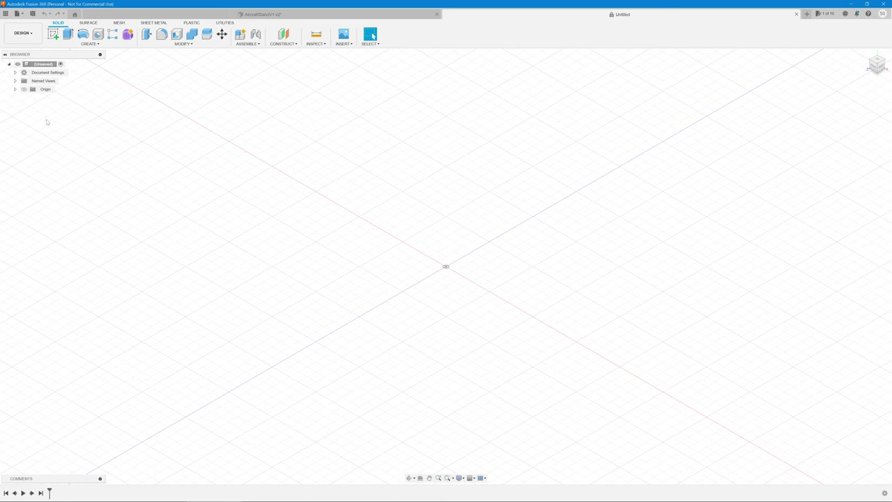
Step: Show the Origin planes and create a sketch on the XZ plane
click(41, 89)
click(24, 90)
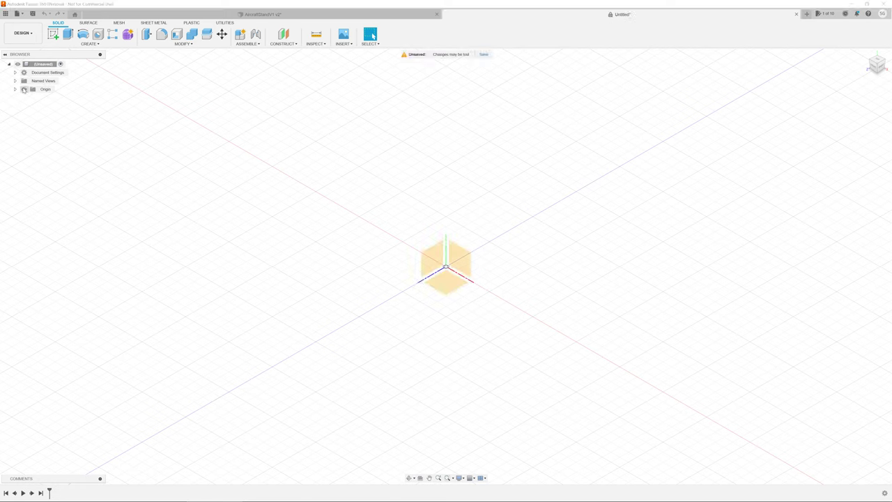
right_click(450, 284)
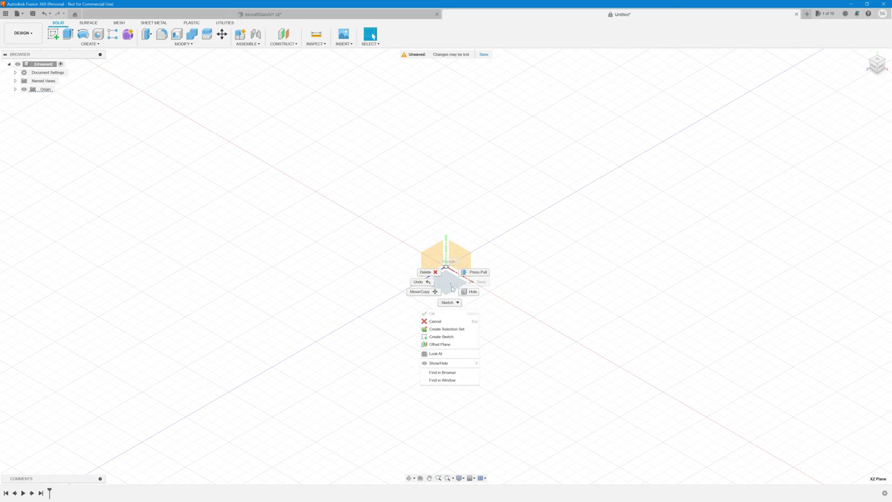
click(452, 338)
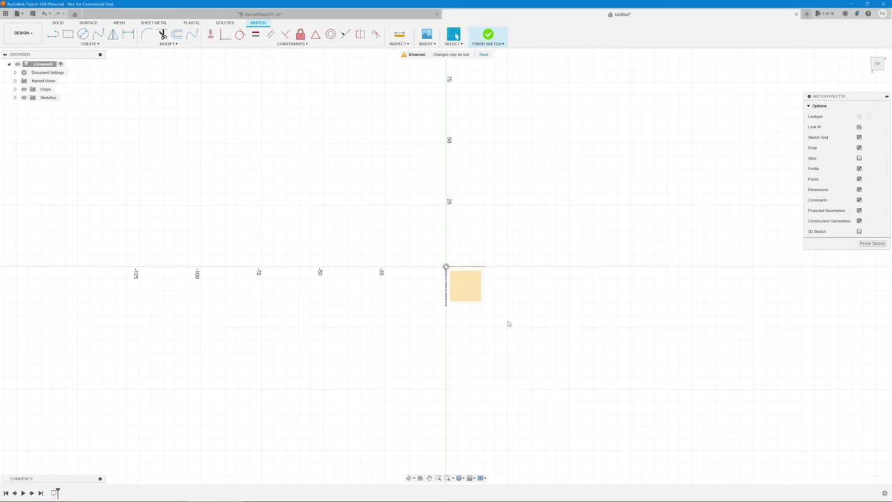
Step: Draw a deep U-shaped conic curve with both ends on the x-axis and vertex below
click(90, 43)
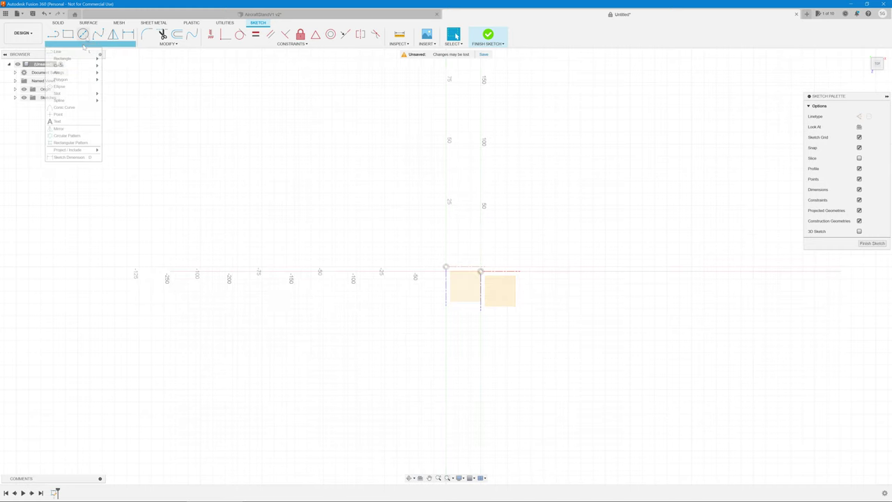
click(89, 108)
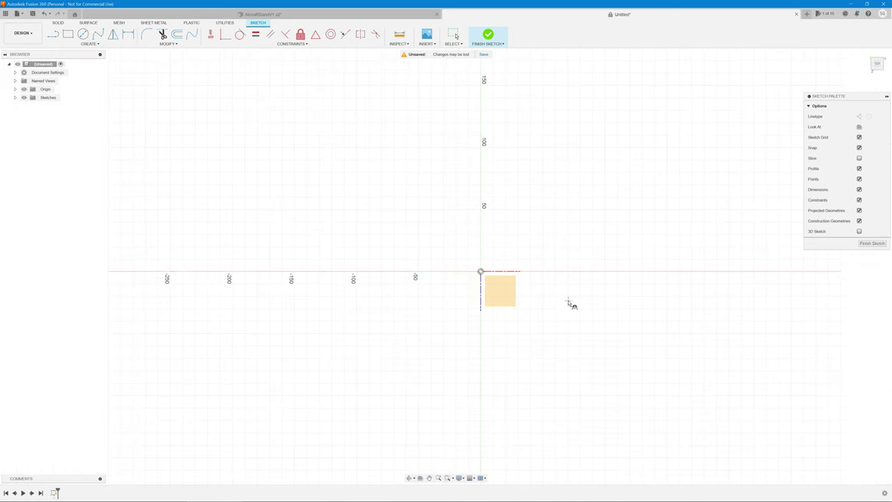
click(542, 271)
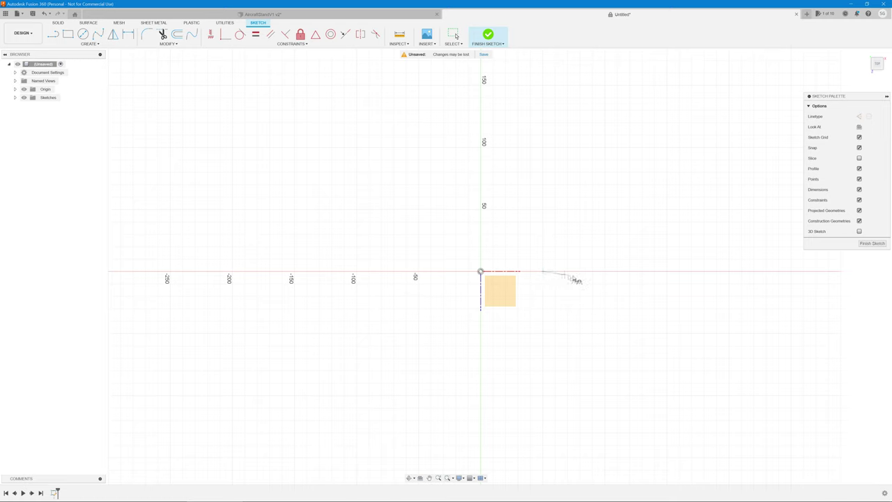
click(667, 271)
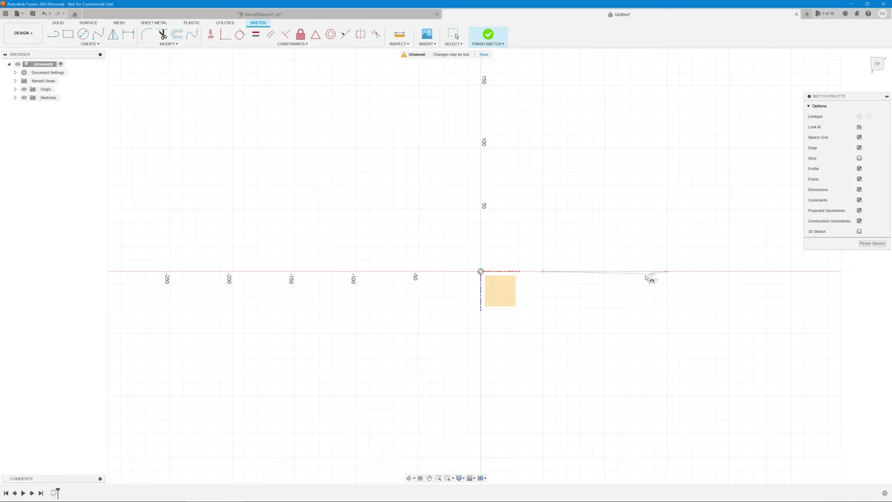
click(604, 440)
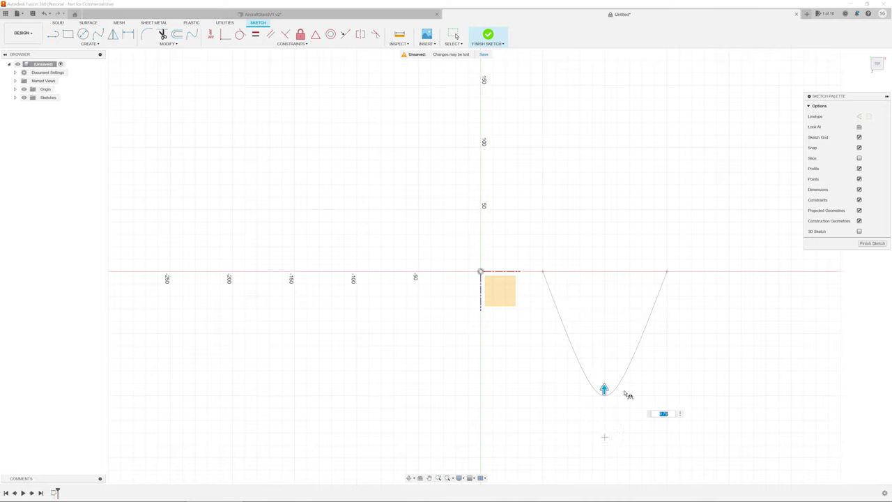
key(Return)
scroll(673, 388, up, 5)
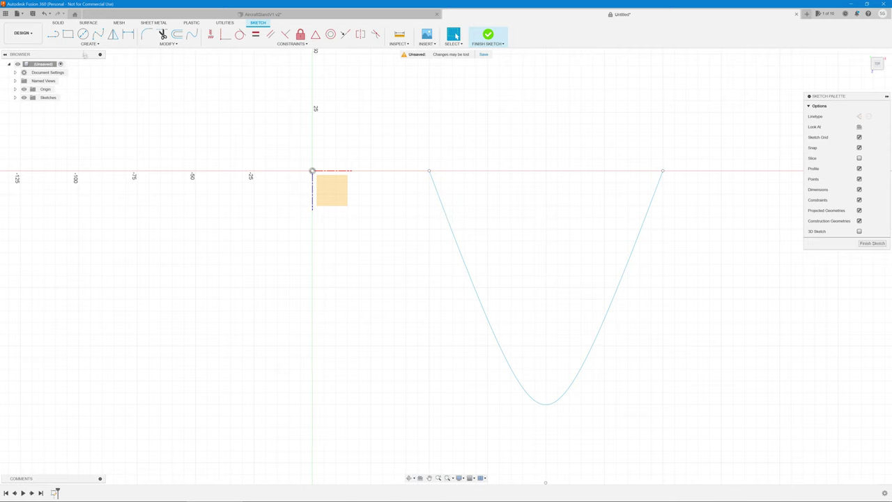
Step: Start a shallower inner conic curve inside the first, its vertex above the outer one
click(83, 46)
click(65, 107)
click(441, 173)
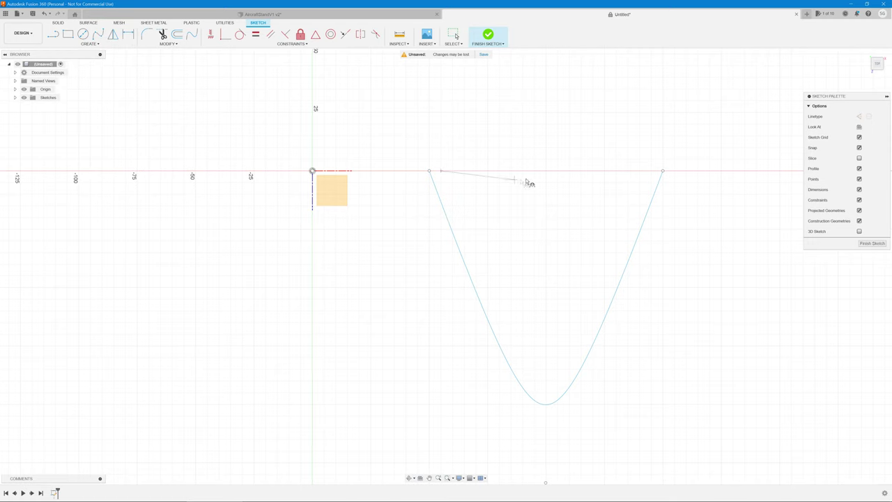
click(651, 172)
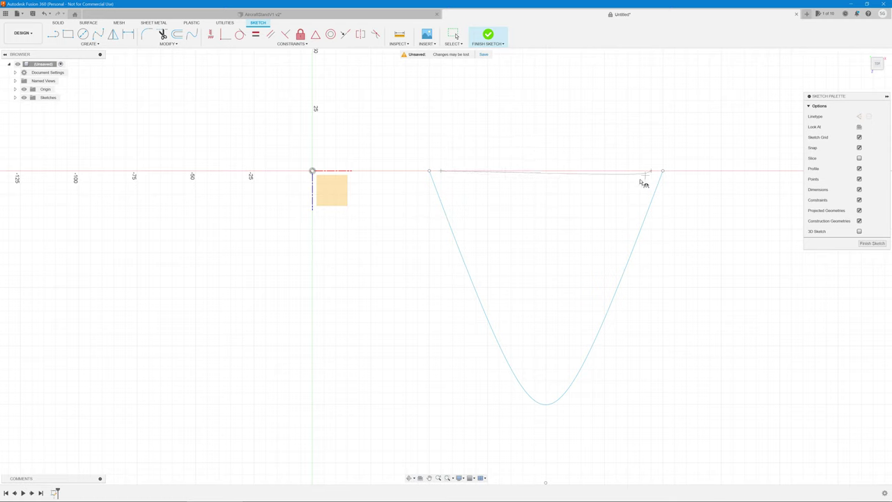
click(547, 393)
Step: Finish the inner conic curve and join the two curves' left ends with a line
key(Return)
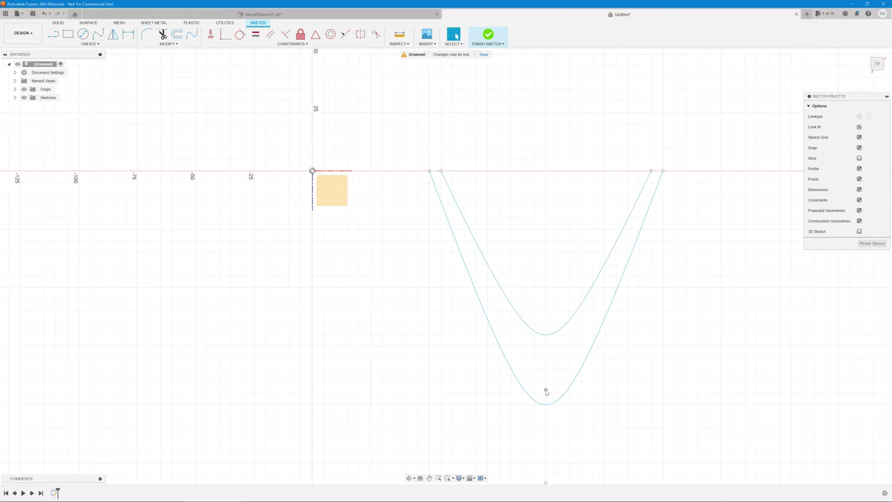
scroll(466, 151, up, 2)
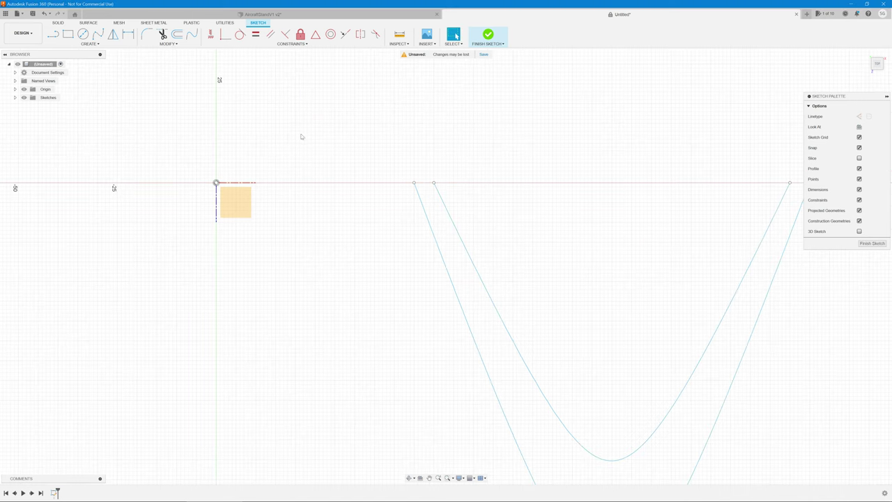
click(91, 43)
click(81, 54)
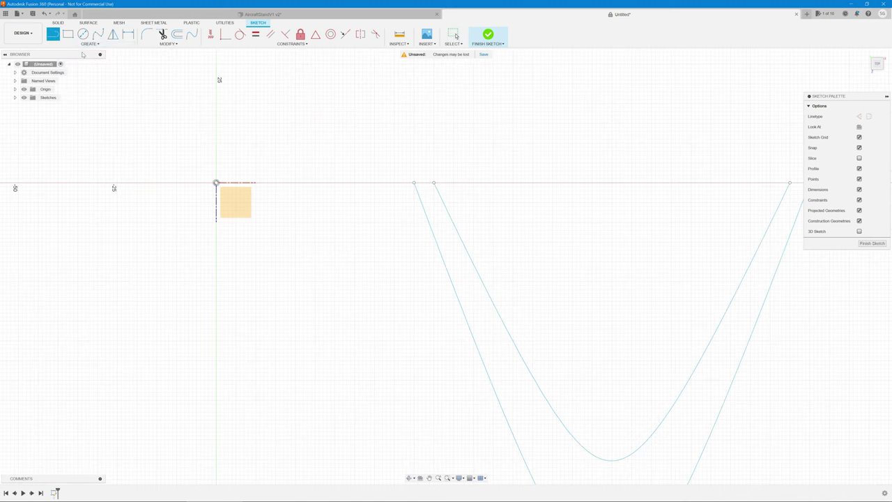
click(415, 184)
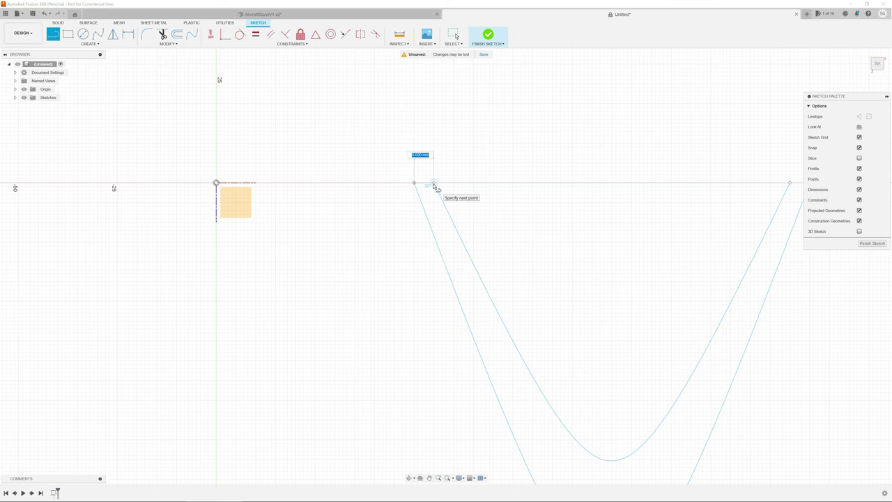
key(Escape)
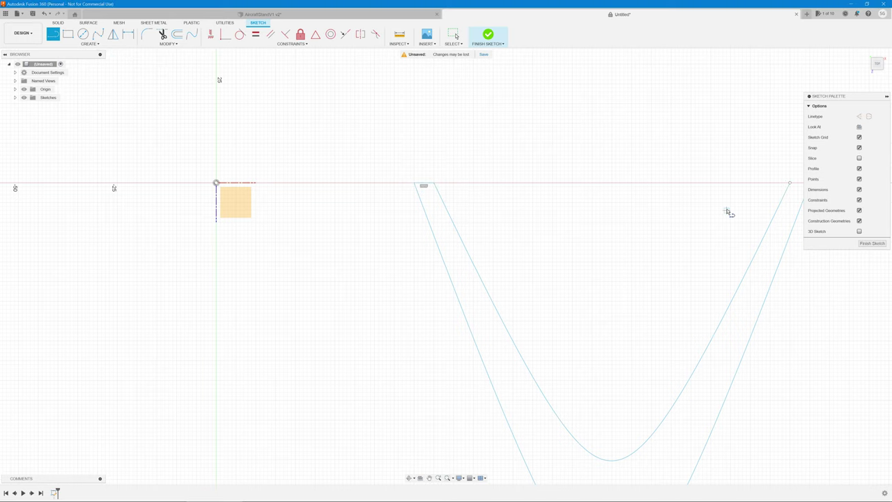
Step: Join the curves' right ends with a short line and return to the Home view
mouse_move(729, 211)
middle_down()
mouse_move(669, 184)
mouse_move(508, 137)
middle_up()
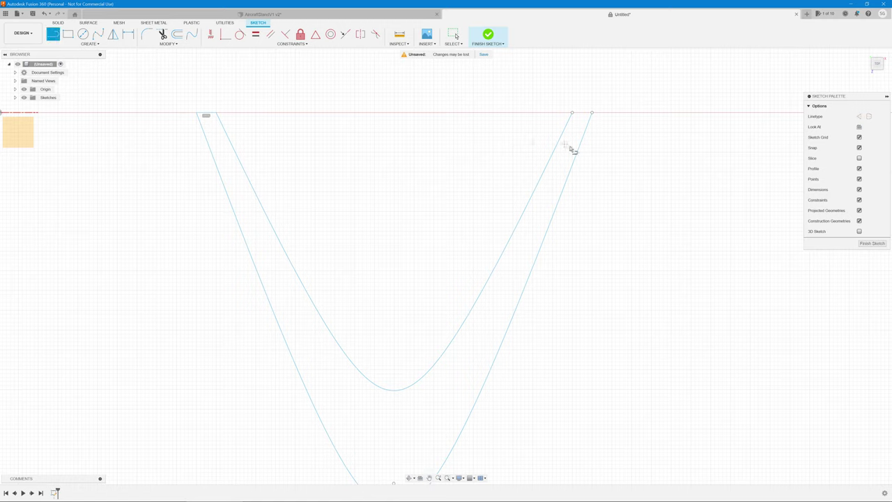
click(571, 112)
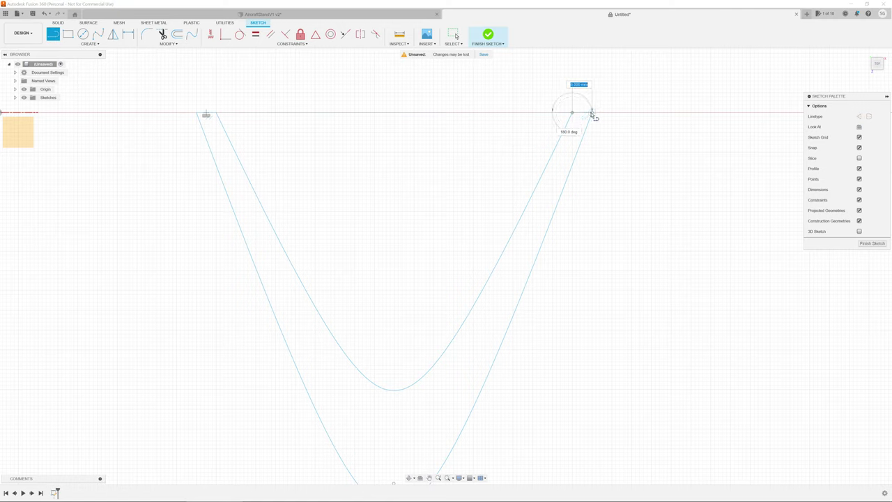
click(590, 113)
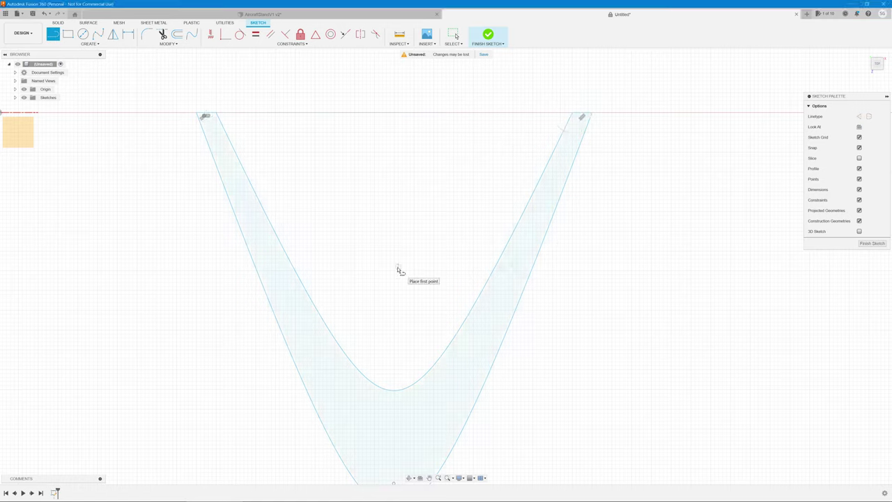
scroll(398, 270, down, 3)
key(Escape)
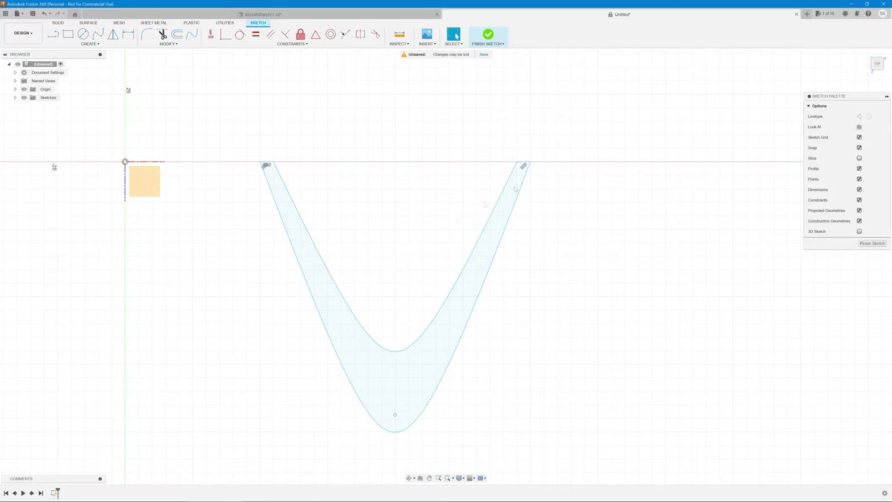
click(866, 53)
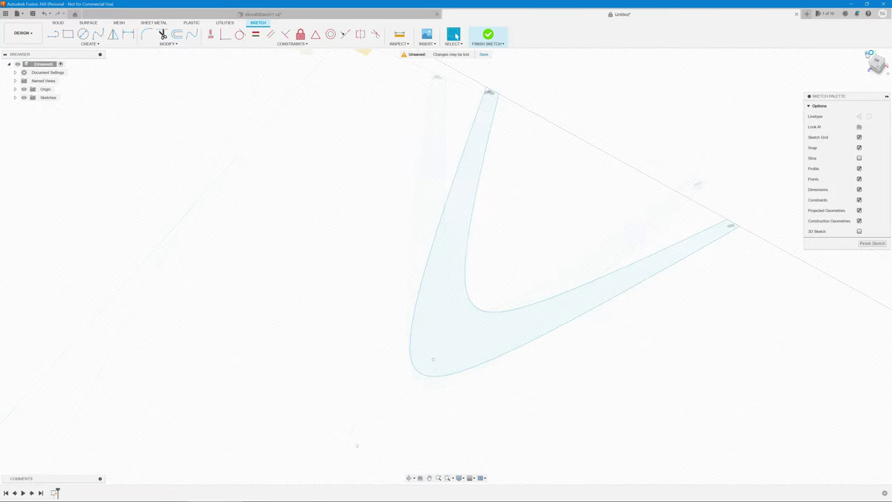
Step: Extrude the closed chevron profile 10 mm as a new solid body
click(466, 263)
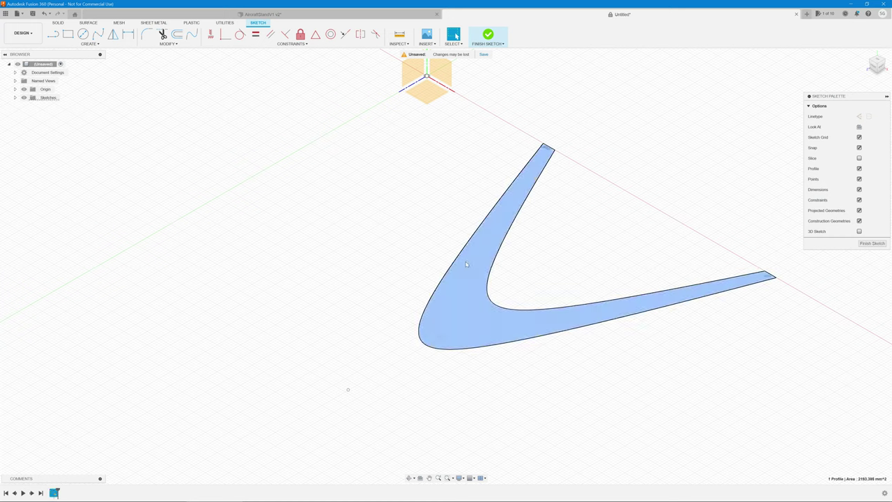
key(e)
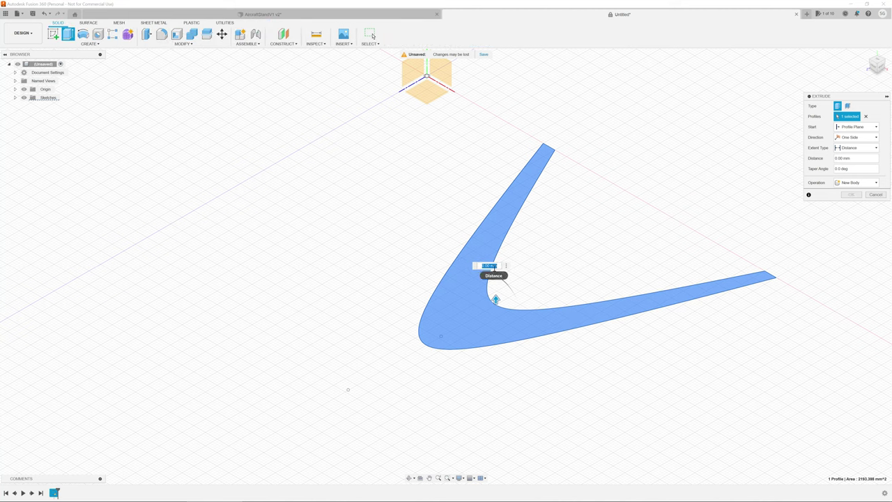
text(10)
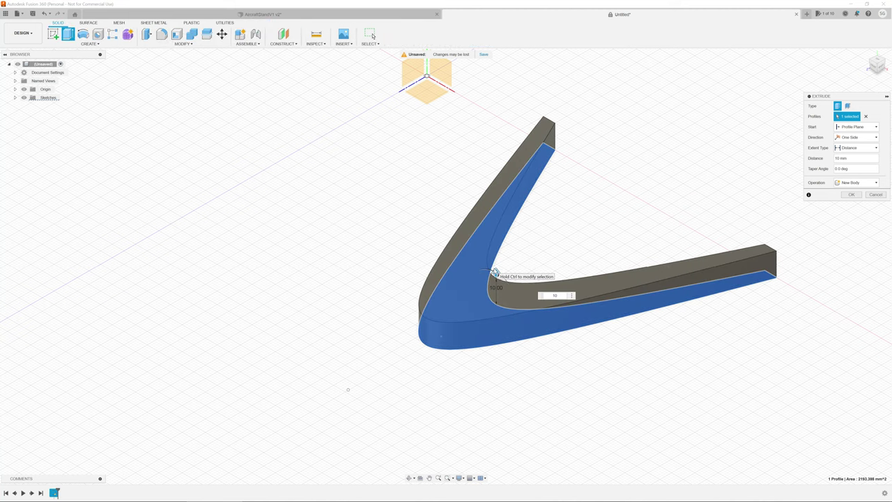
key(Return)
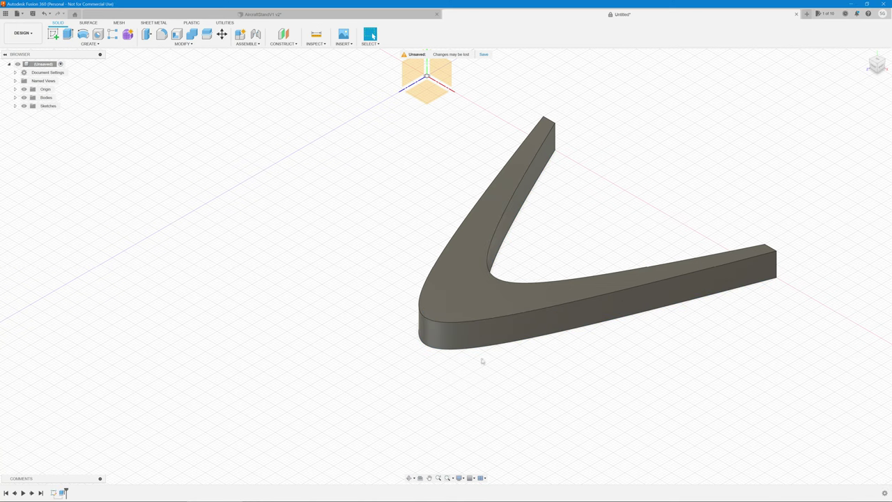
mouse_move(480, 360)
shift+middle_down()
mouse_move(471, 368)
mouse_move(517, 353)
mouse_move(392, 356)
mouse_move(432, 354)
mouse_move(466, 368)
shift+middle_up()
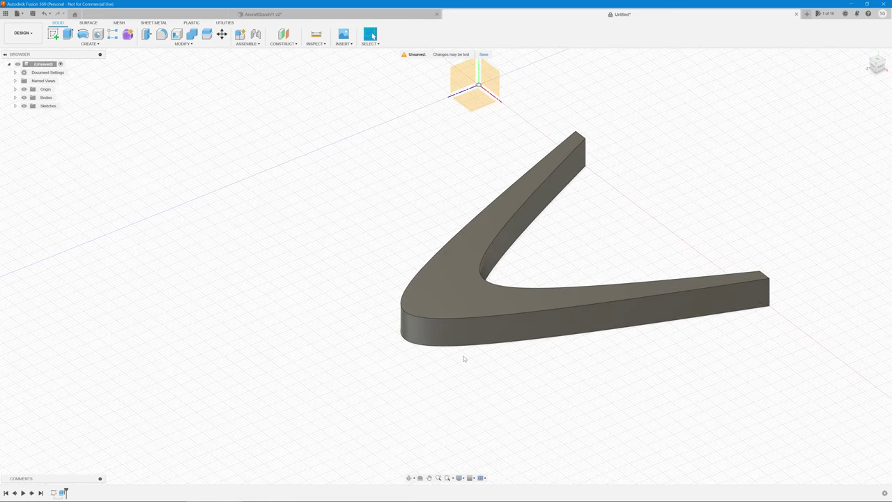
Step: Apply a 5 mm equal-distance chamfer to the base's outer top edge
click(452, 320)
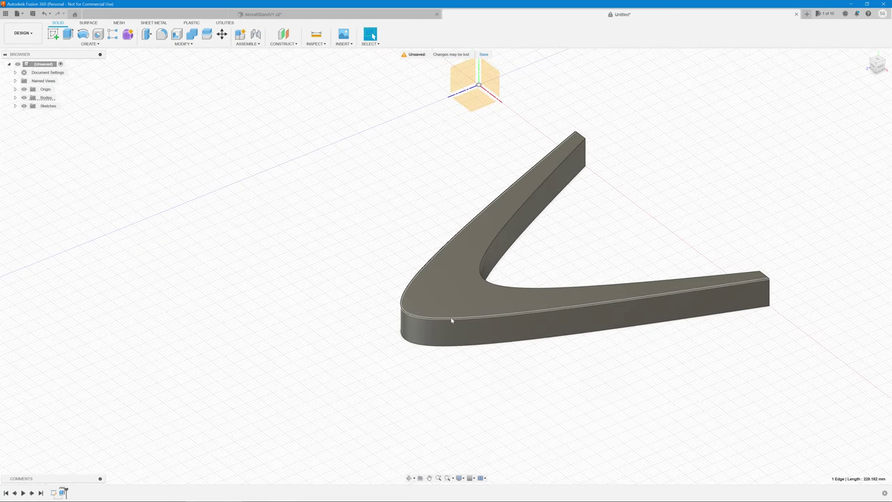
click(181, 44)
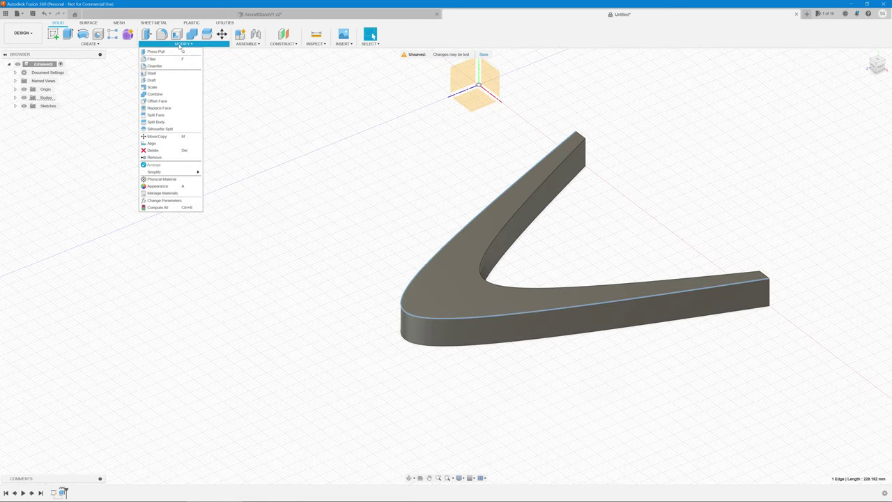
click(155, 65)
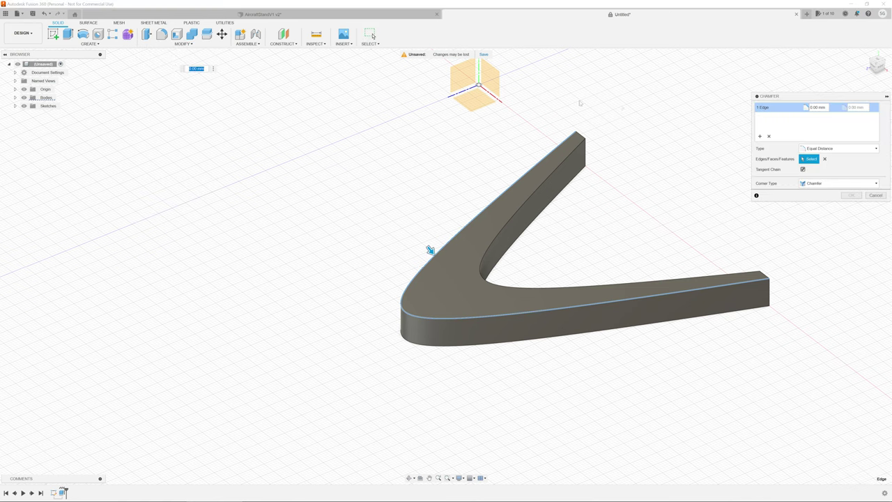
click(817, 108)
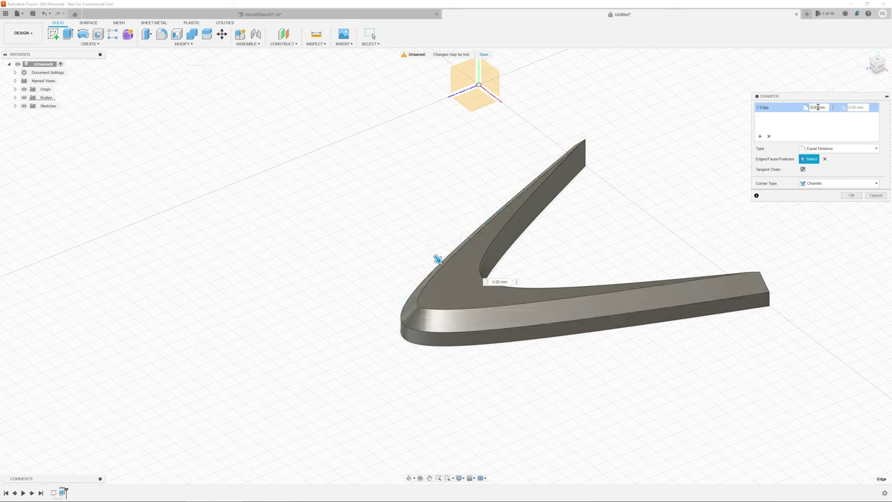
click(851, 195)
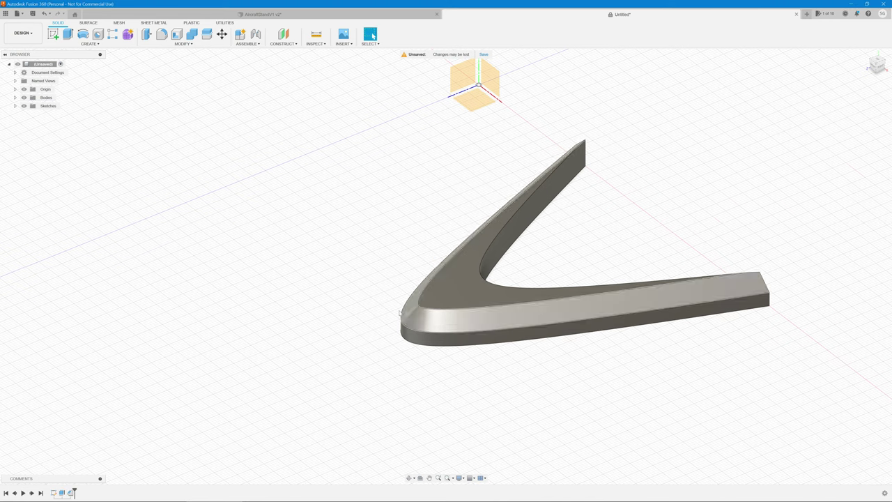
Step: Select the base's top face and bring up its context menu
middle_drag(388, 311, 294, 280)
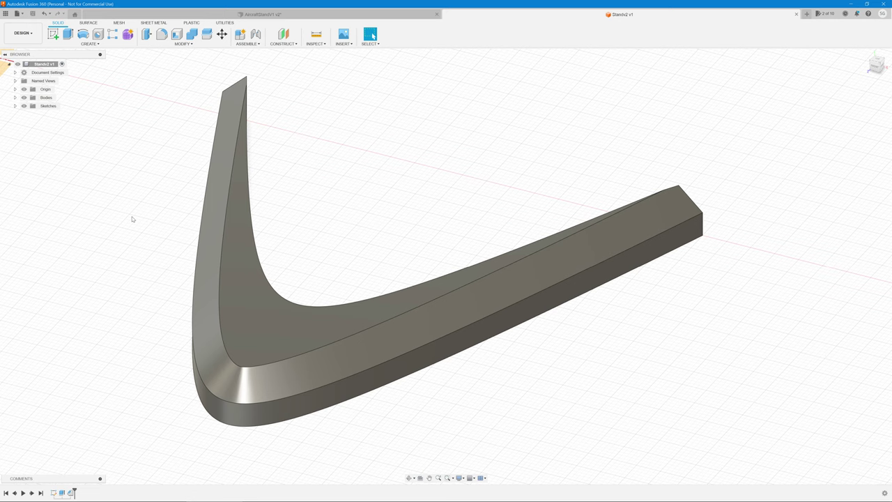
click(273, 312)
right_click(273, 312)
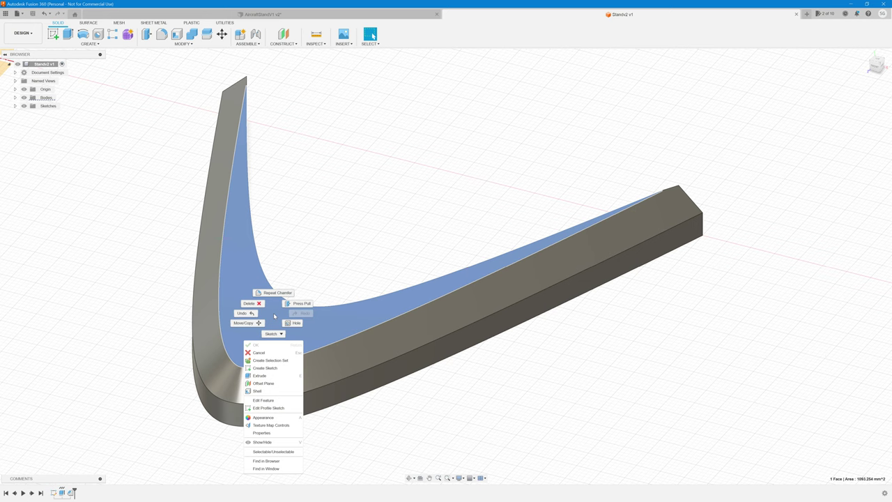
Step: Sketch a two-point rectangle on the top face near the chevron's bend
click(280, 368)
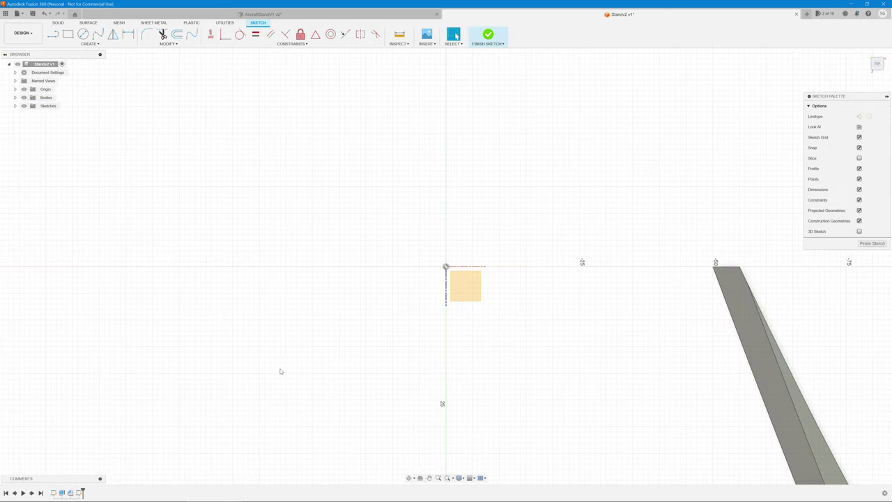
key(r)
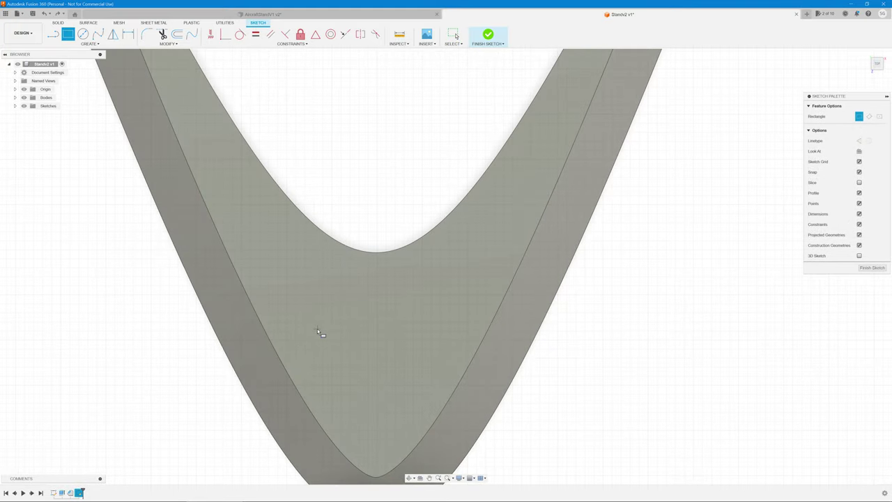
click(349, 294)
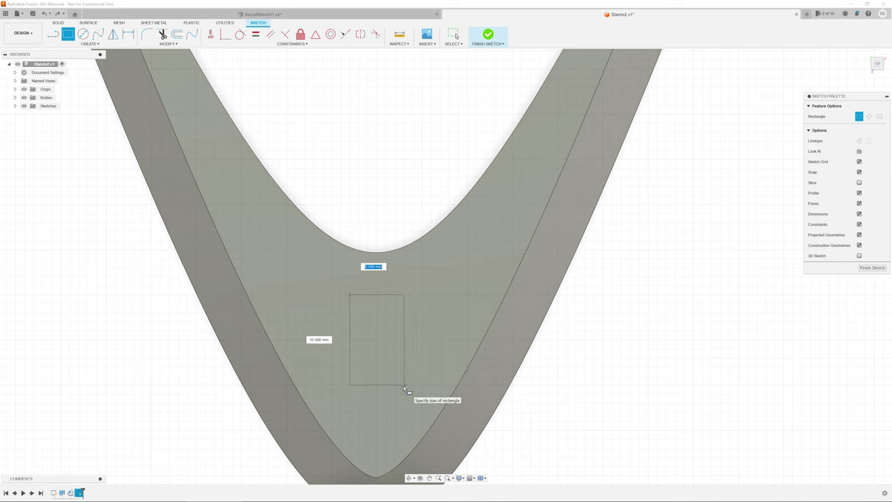
click(404, 385)
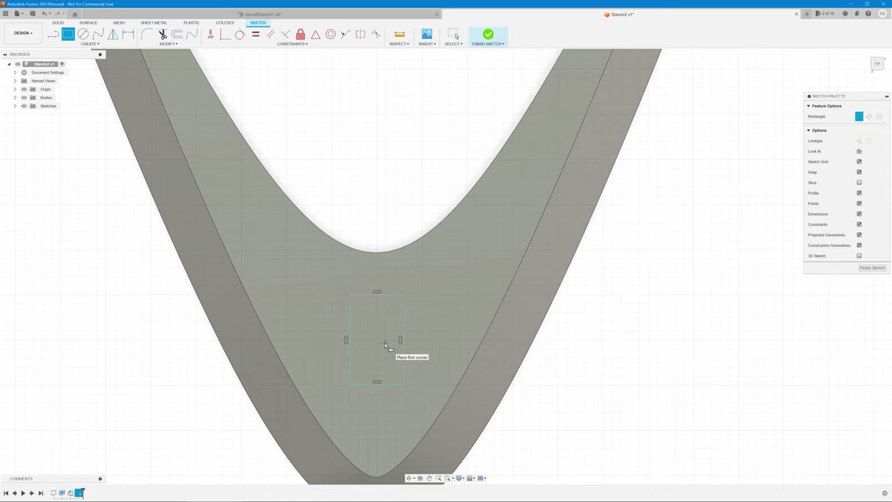
key(Escape)
mouse_move(458, 402)
shift+middle_down()
mouse_move(569, 418)
mouse_move(560, 411)
mouse_move(594, 392)
shift+middle_up()
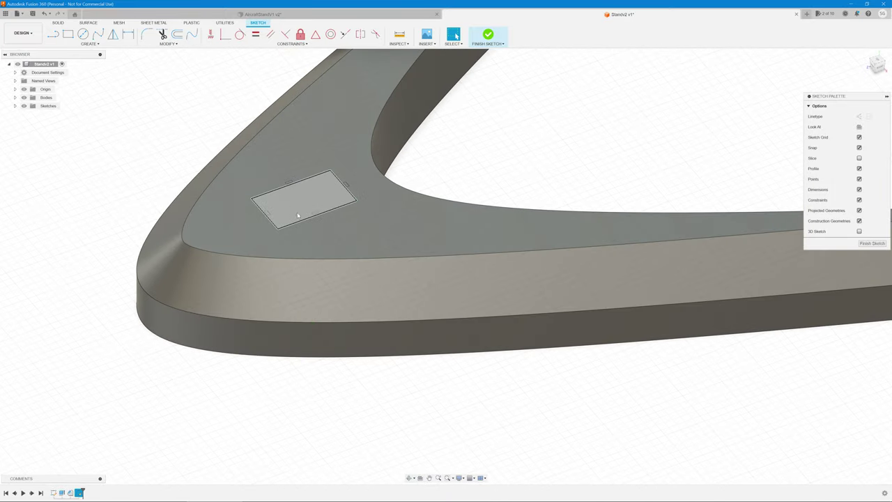
click(291, 210)
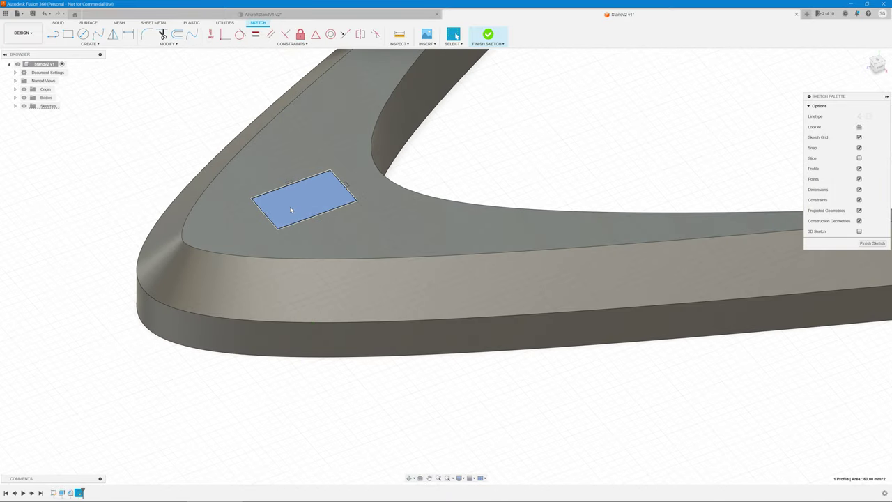
Step: Extrude the rectangle -5 mm to cut a recess into the base
key(e)
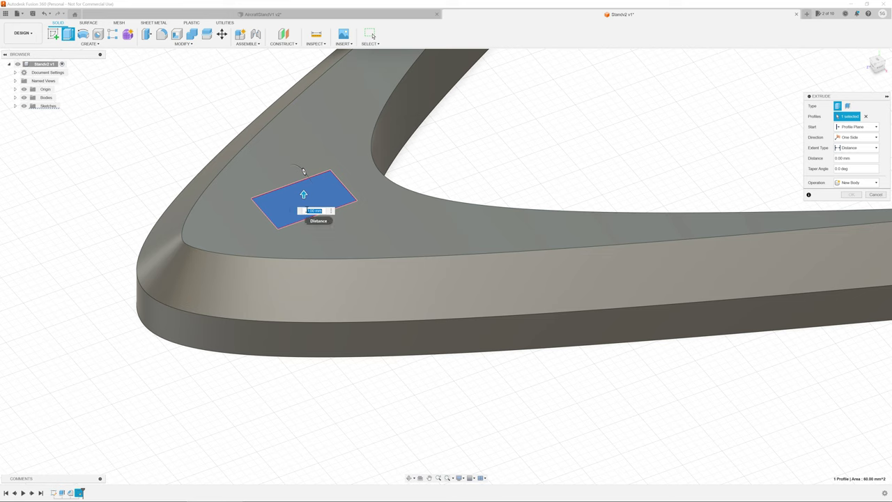
text(5)
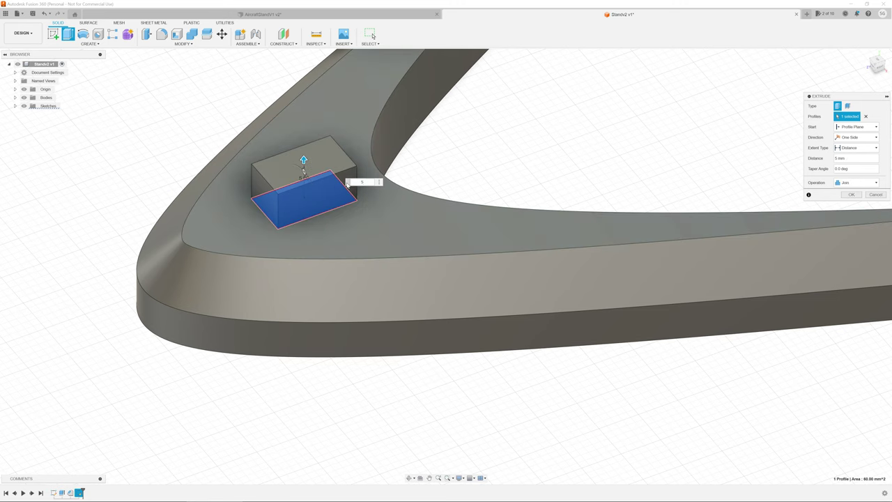
click(347, 184)
text(-)
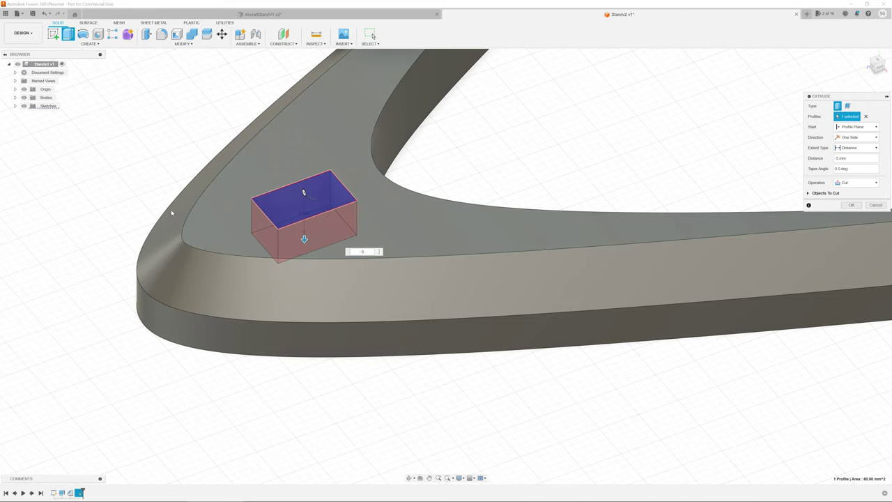
key(Return)
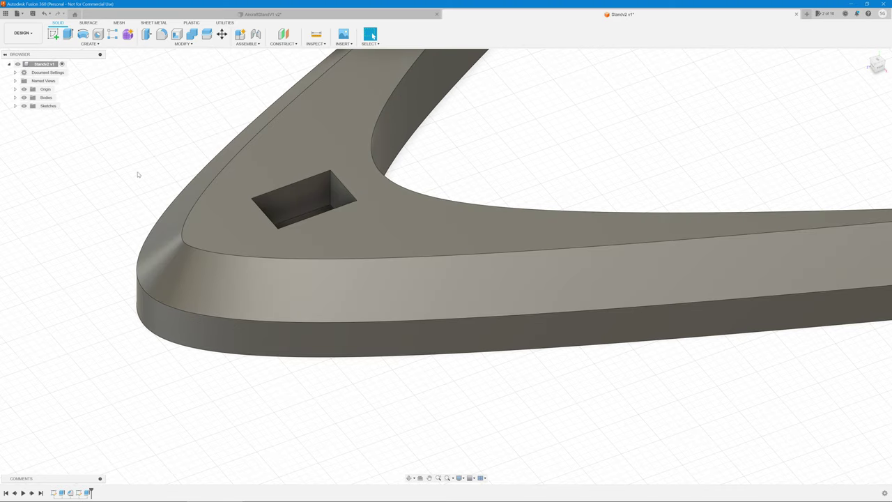
middle_drag(138, 174, 134, 228)
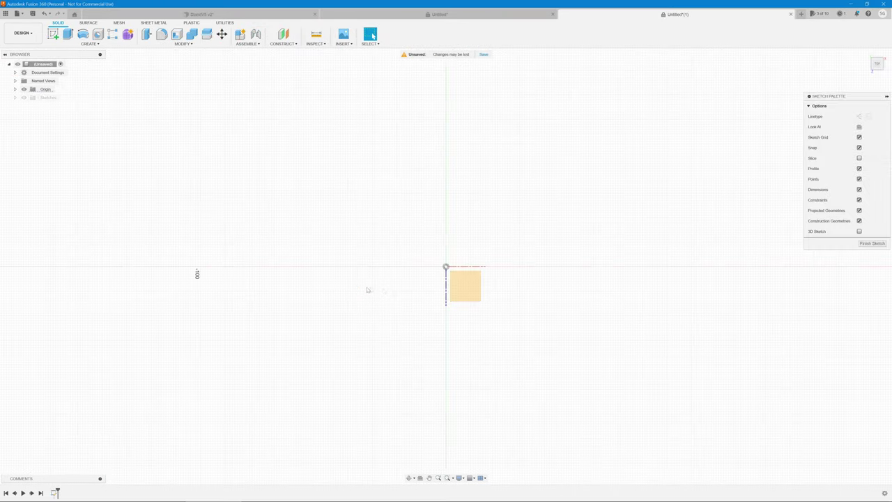
Step: Draw a short horizontal line segment in the sketch
mouse_move(597, 373)
middle_down()
mouse_move(480, 281)
mouse_move(384, 254)
middle_up()
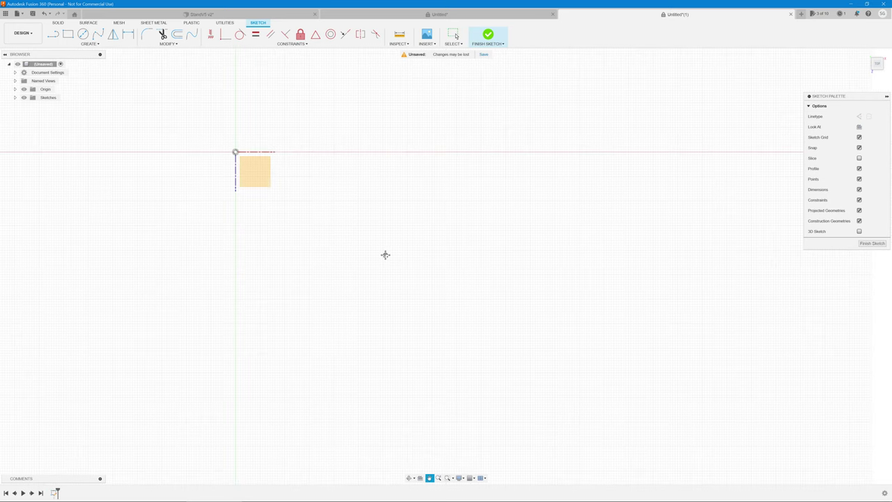
click(83, 44)
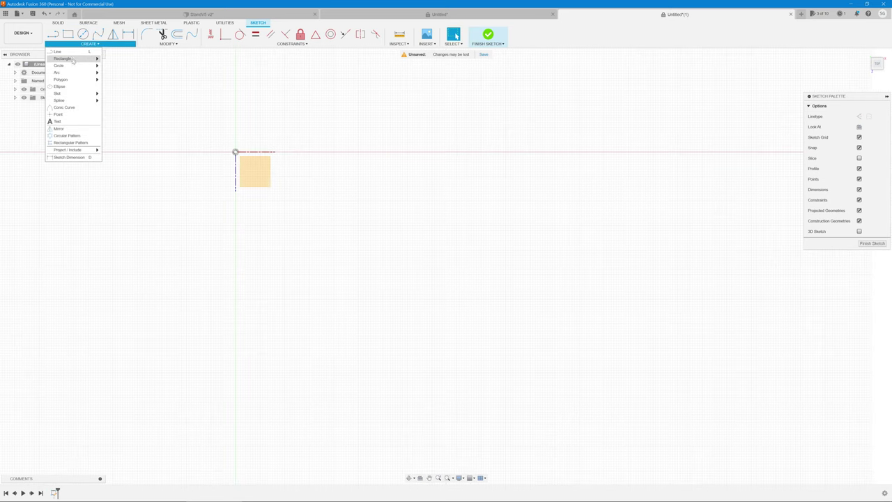
click(72, 57)
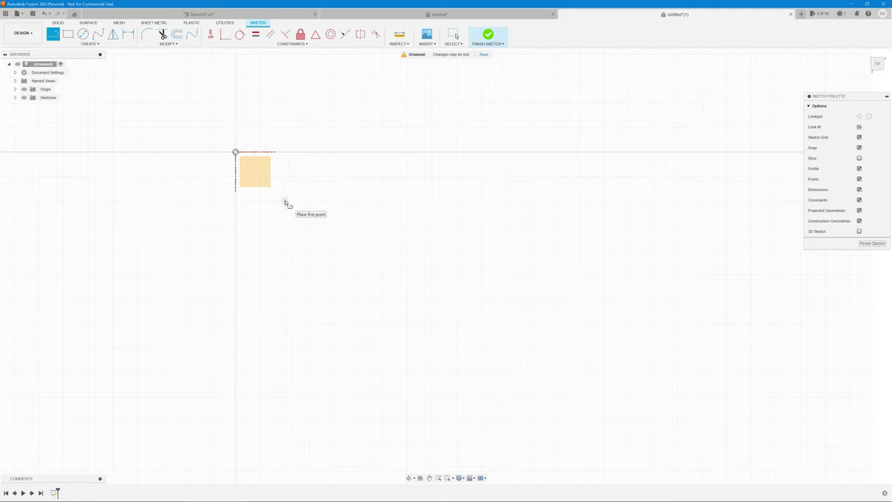
click(310, 202)
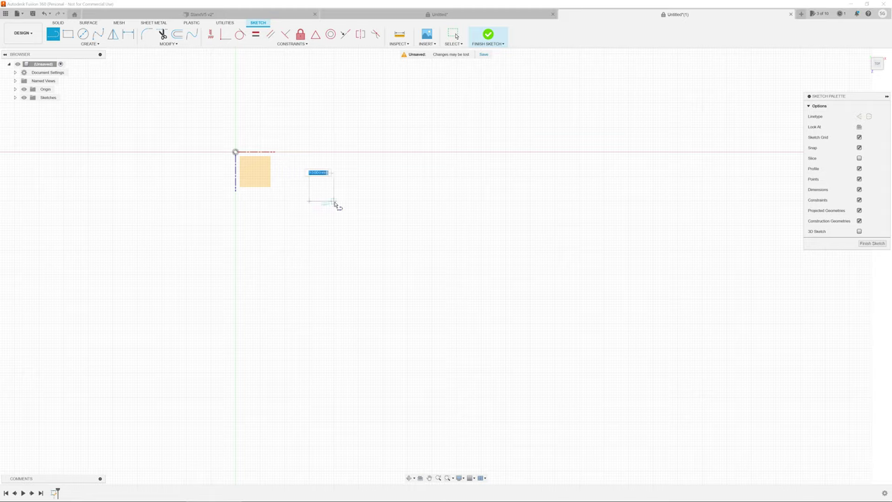
click(334, 202)
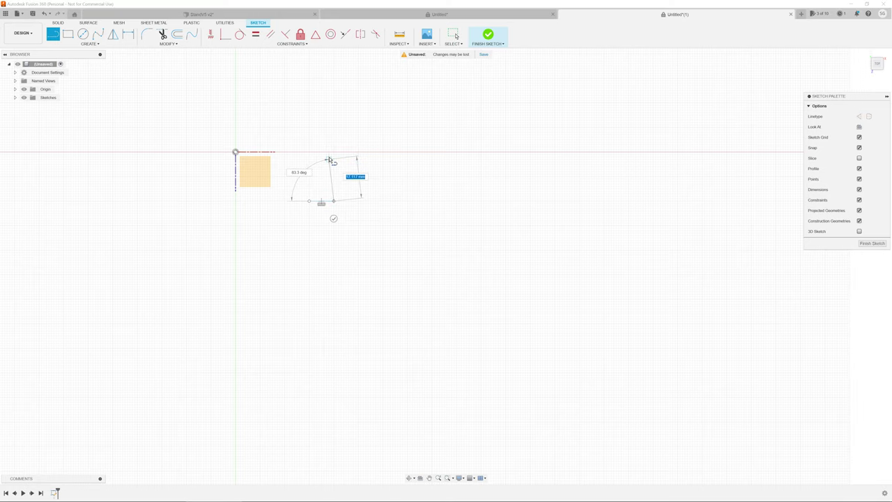
key(Escape)
Step: Draw an open three-sided outline with a 10 mm side below the first shape
middle_drag(342, 270, 365, 185)
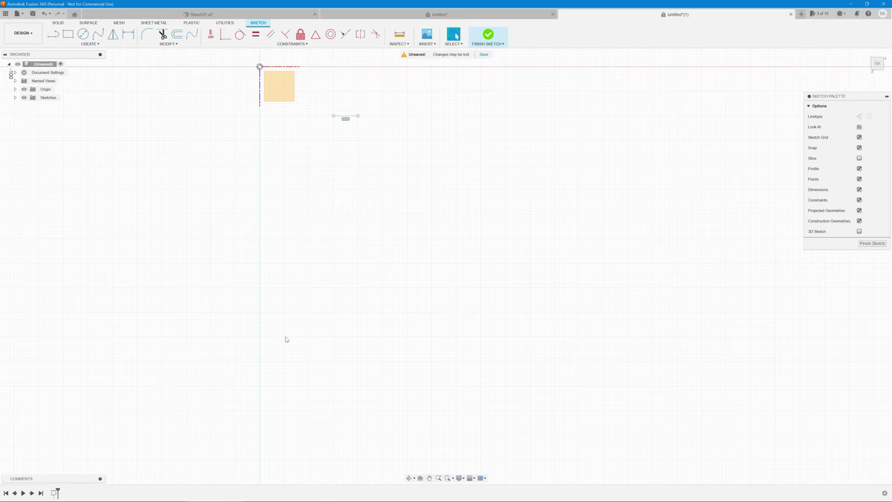
click(82, 43)
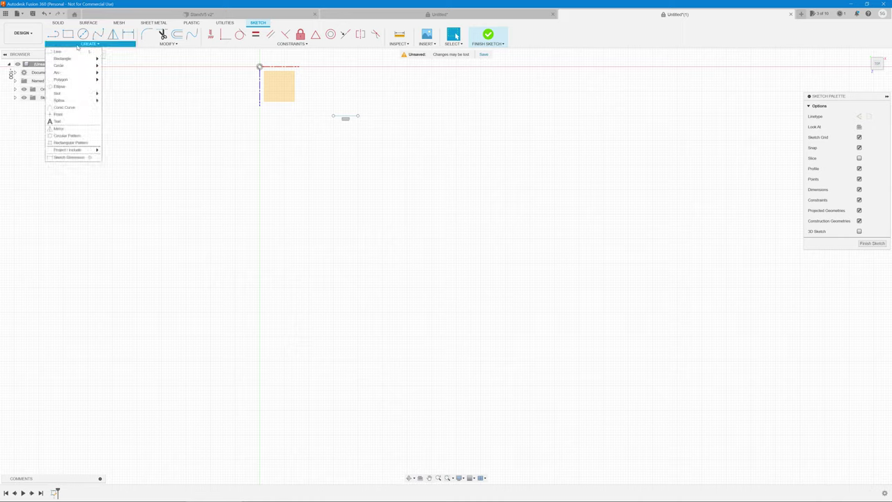
click(62, 52)
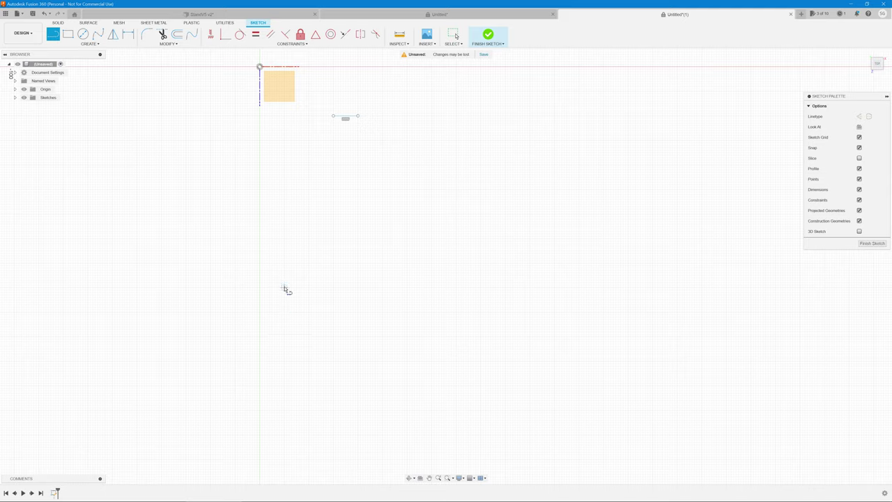
click(285, 289)
click(285, 311)
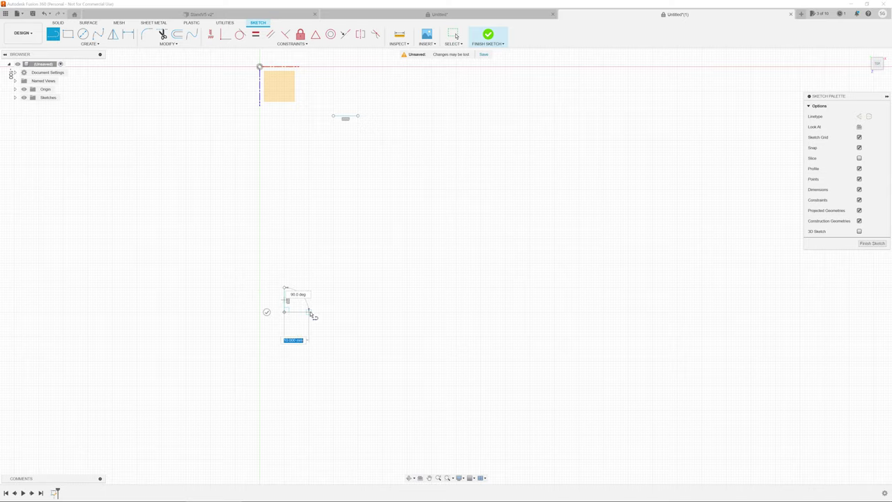
click(309, 312)
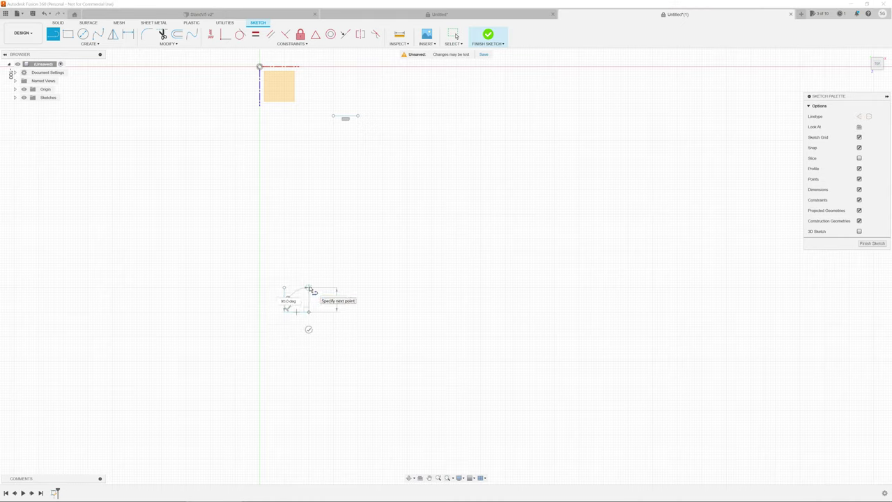
click(309, 288)
key(Escape)
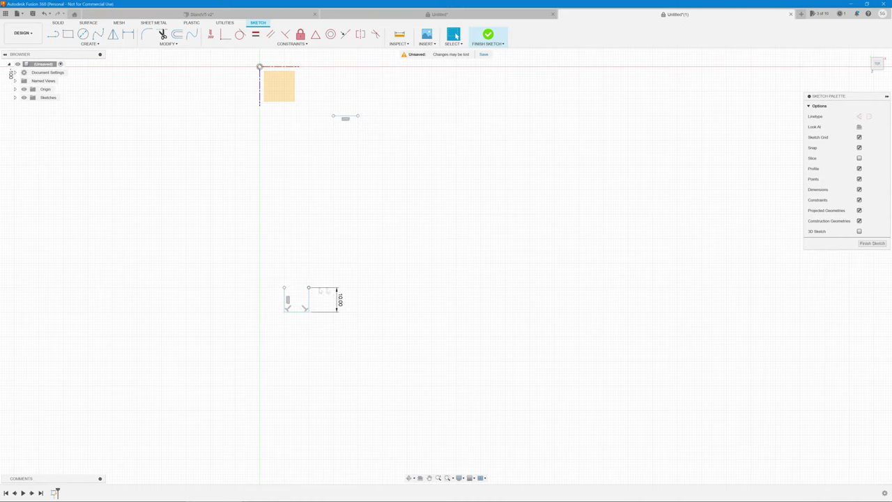
Step: Draw the outer fit-point spline from the square's top-left corner to the top, then refine its points
click(88, 43)
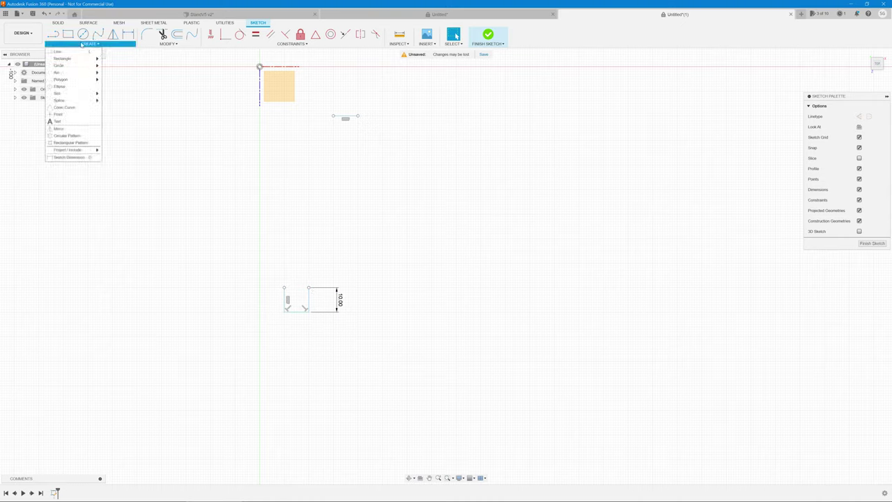
mouse_move(91, 100)
click(119, 101)
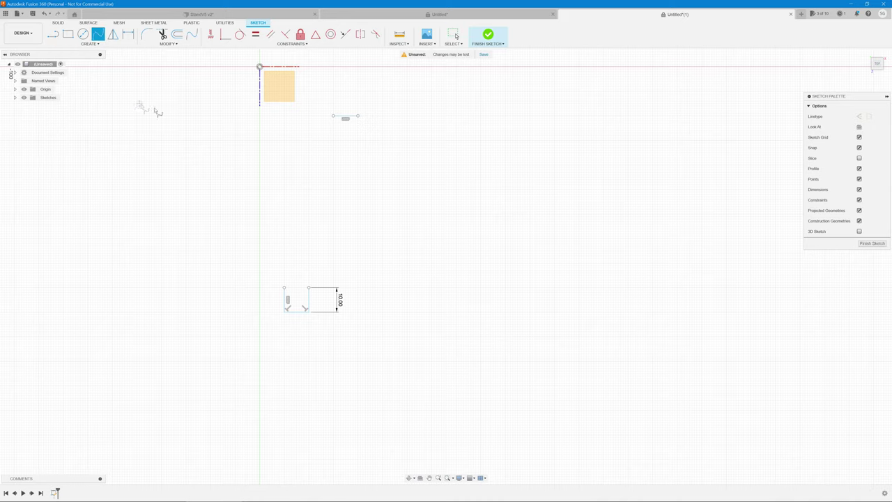
click(284, 288)
click(289, 241)
click(299, 191)
click(314, 146)
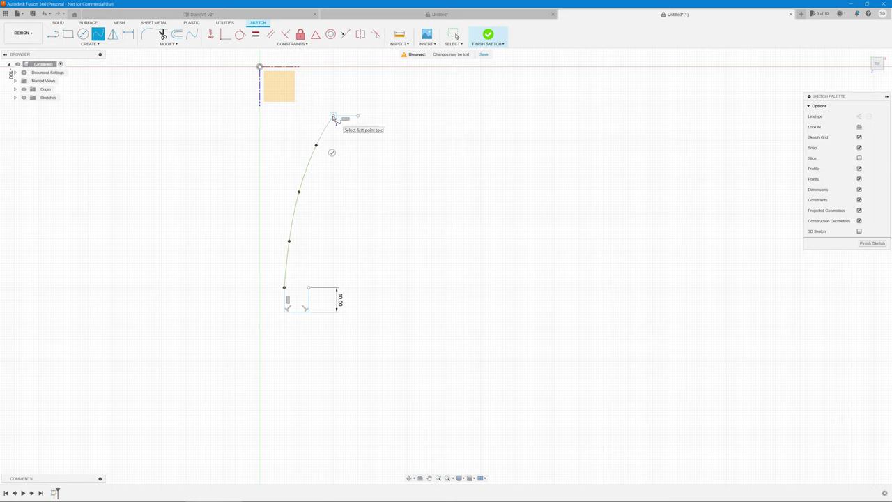
double_click(333, 117)
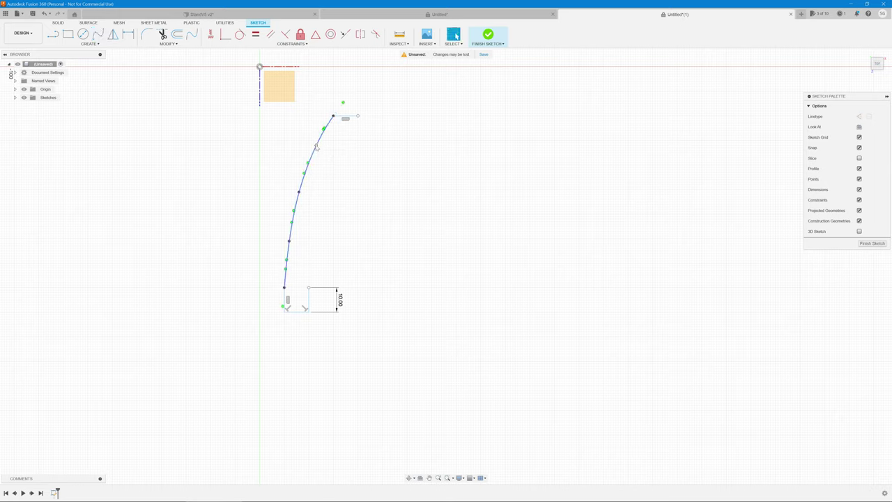
drag(315, 146, 310, 154)
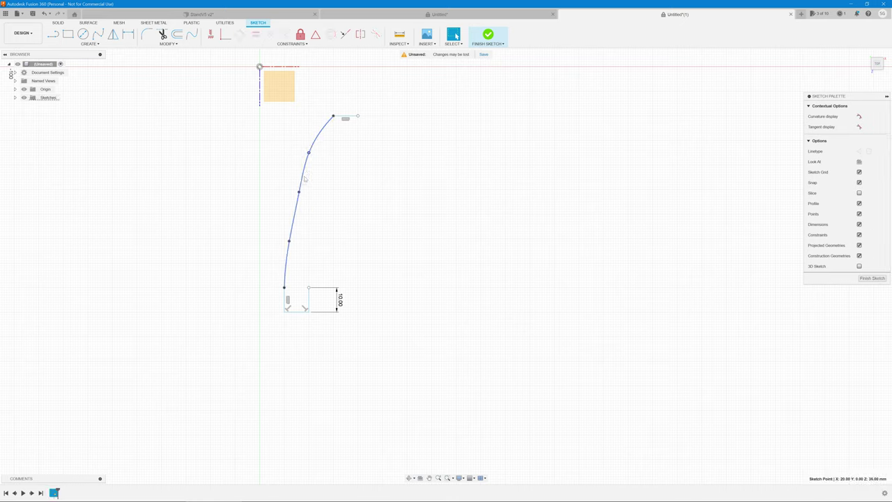
drag(299, 197, 294, 199)
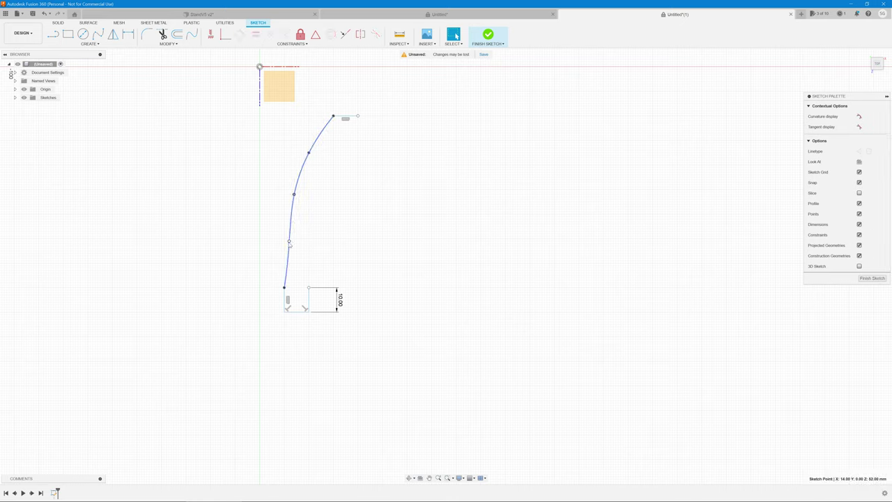
drag(288, 243, 287, 240)
Step: Draw the inner spline from the square's other corner up to the outer curve's top end
click(72, 47)
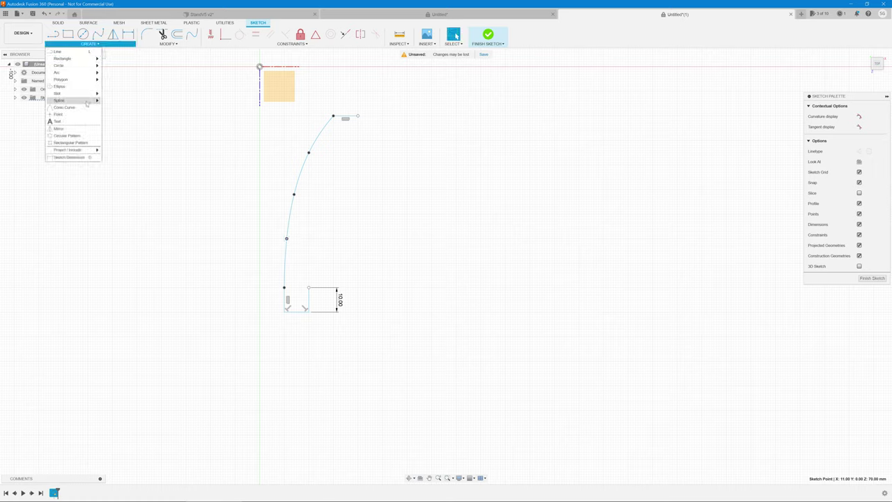
click(119, 104)
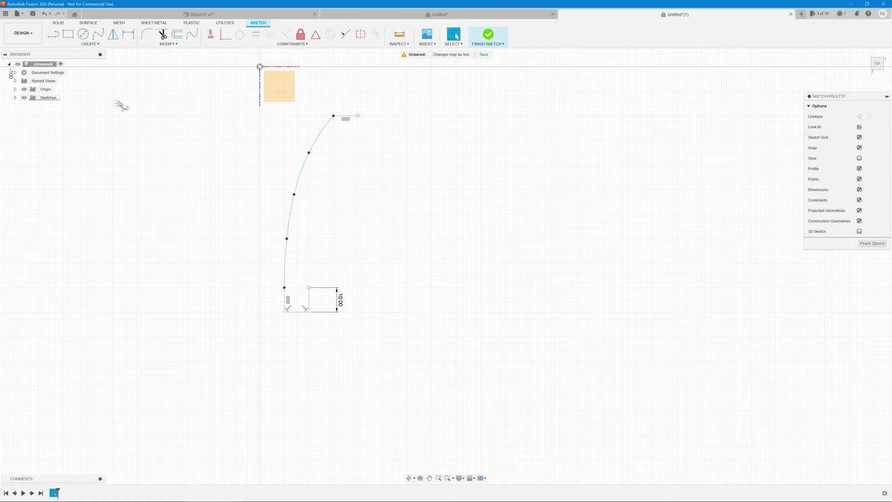
click(309, 280)
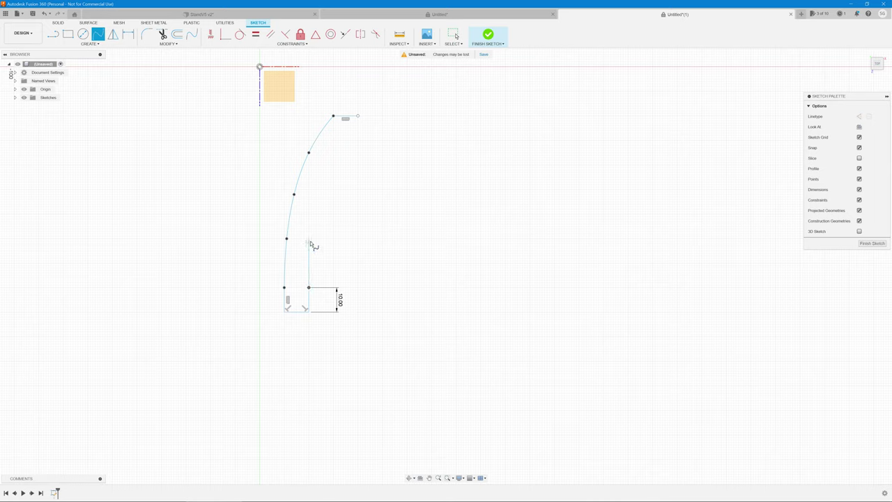
click(311, 238)
click(321, 189)
click(335, 161)
click(347, 130)
click(357, 115)
key(Escape)
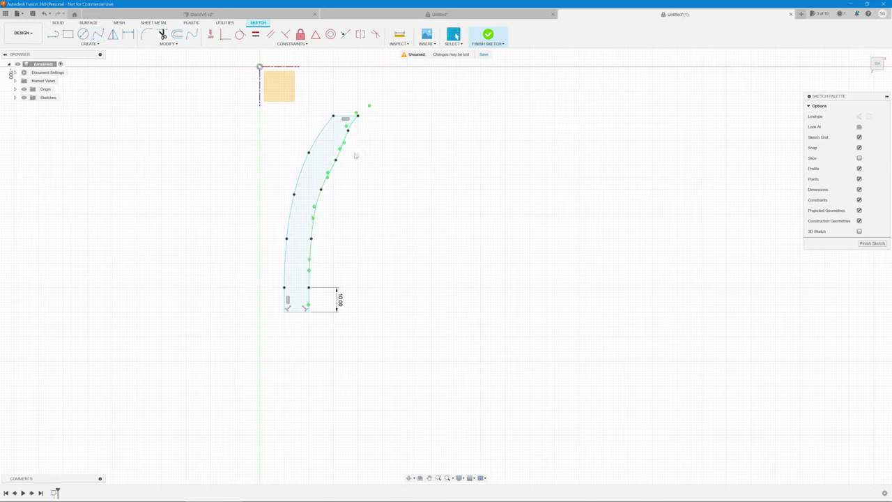
Step: Reshape the inner spline by dragging its upper, lower and middle fit points
click(345, 137)
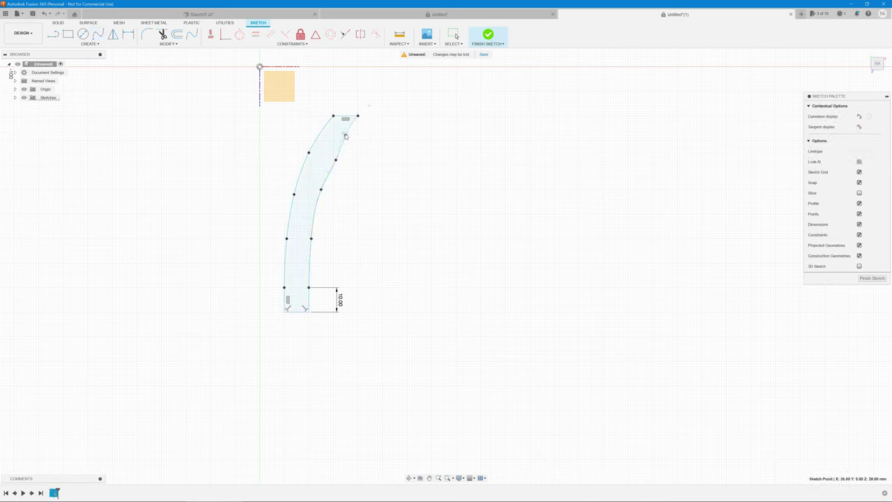
click(335, 161)
drag(335, 161, 325, 185)
click(319, 212)
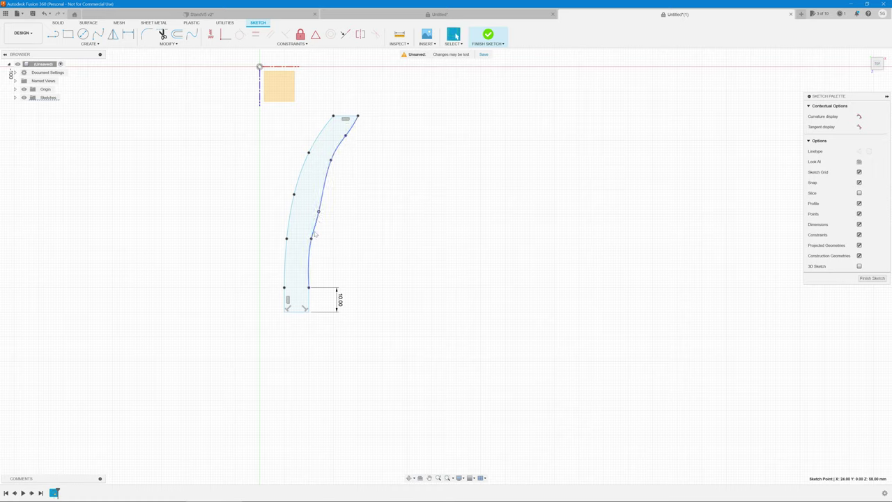
drag(311, 239, 312, 252)
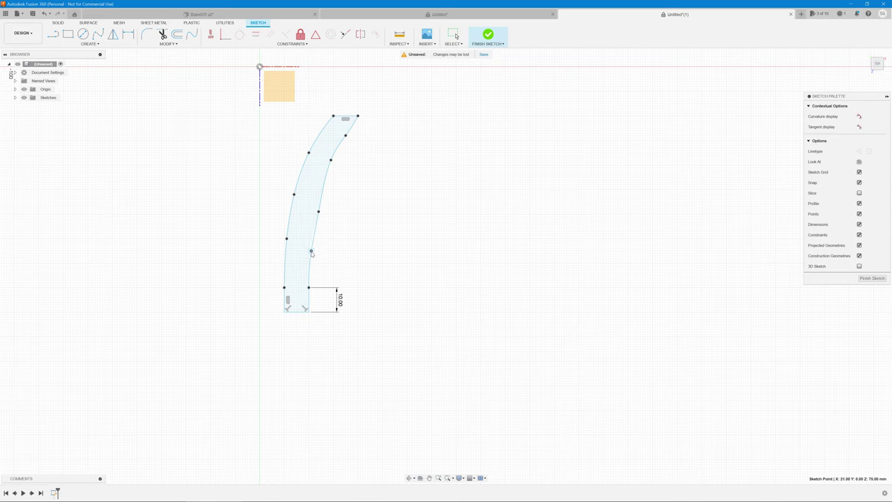
click(314, 236)
drag(319, 212, 316, 211)
scroll(316, 212, up, 2)
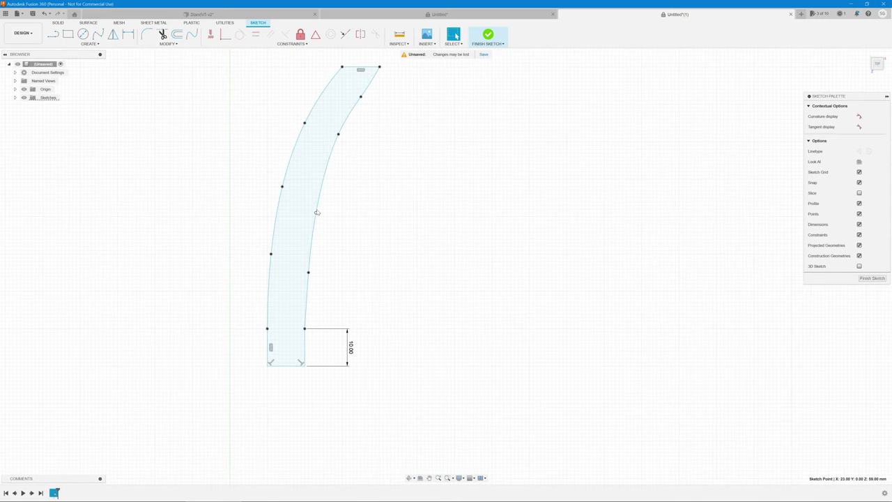
Step: Extrude the curved arm profile 6 mm thick into a new body
shift+middle_drag(317, 213, 337, 227)
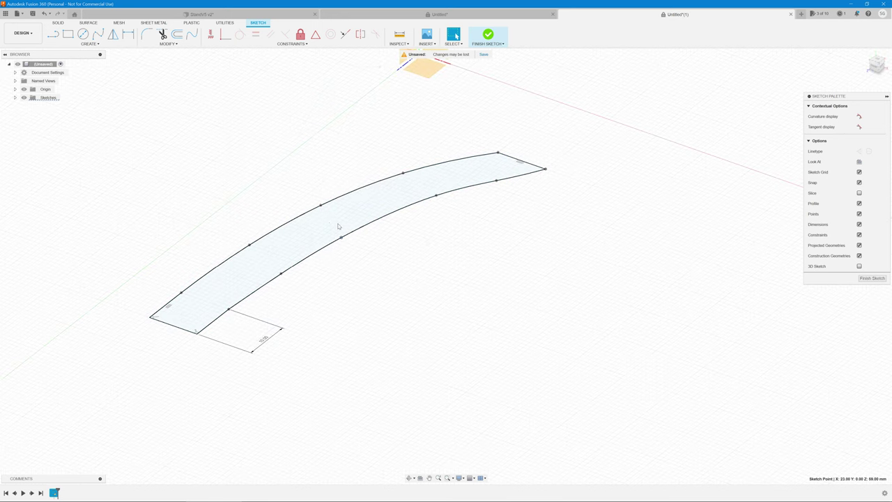
click(330, 225)
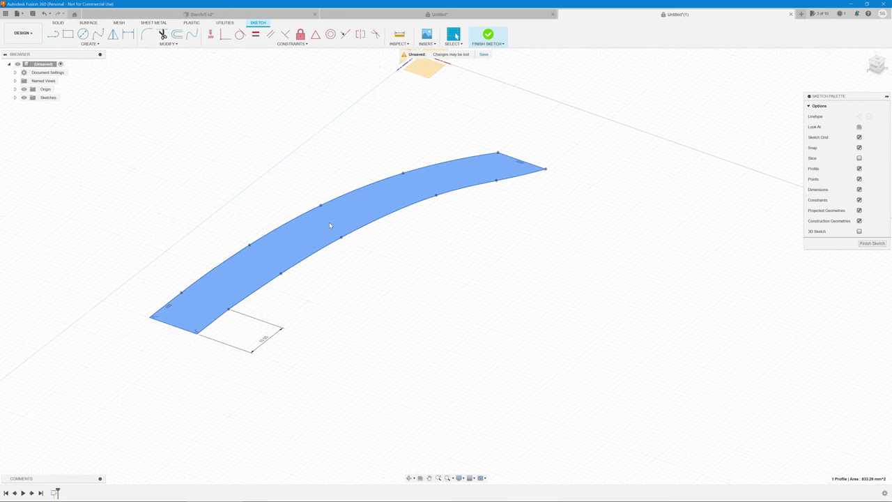
key(e)
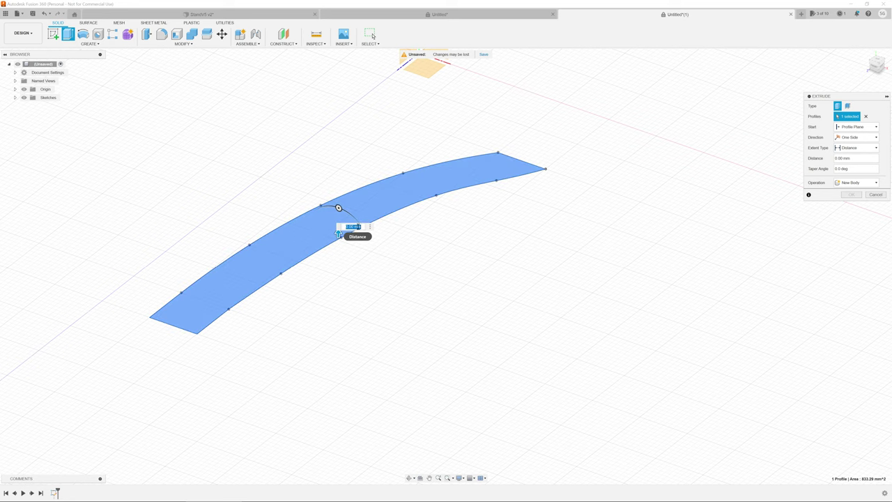
text(6)
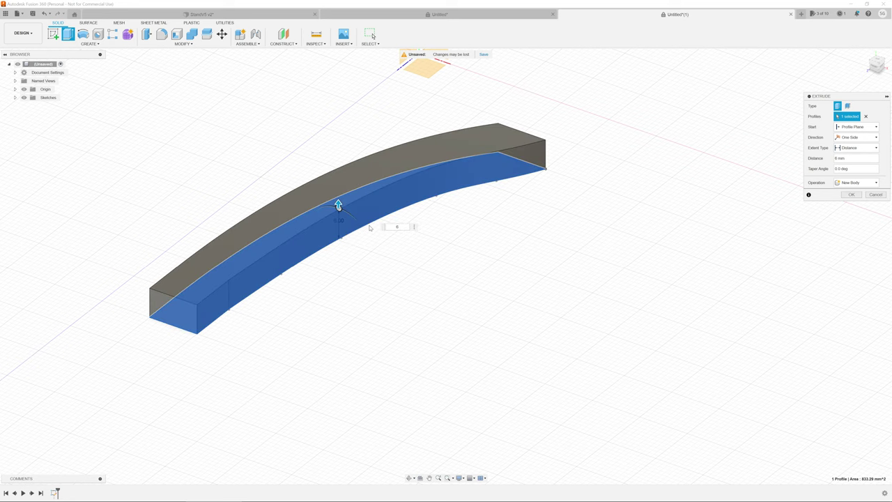
key(Return)
middle_drag(342, 285, 384, 298)
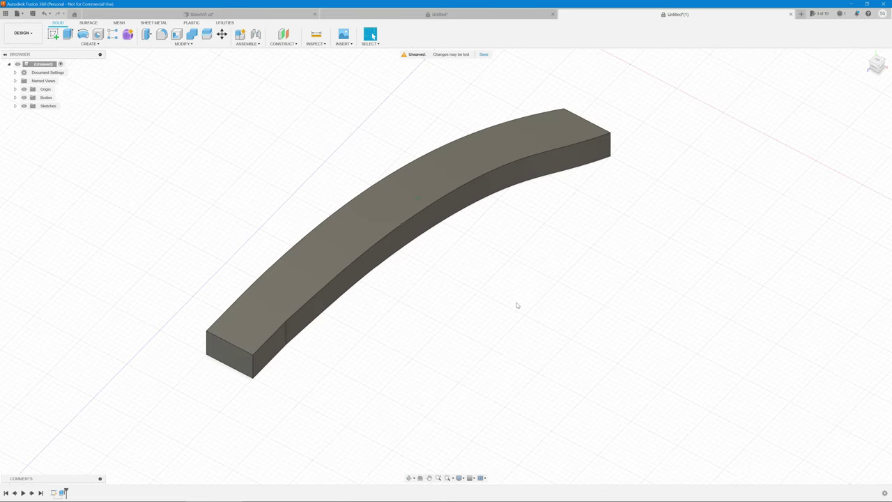
Step: Offset the bar's top-face outline 2 mm inward in a new sketch
click(433, 187)
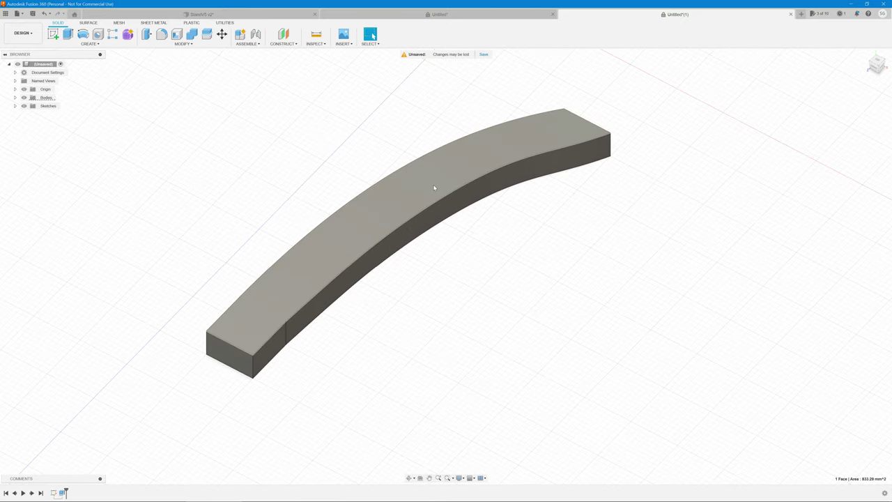
key(o)
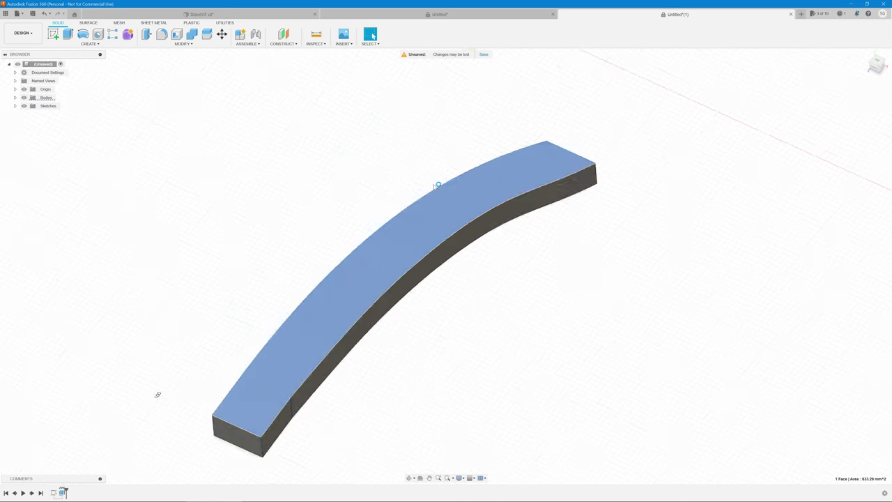
mouse_move(745, 456)
middle_down()
mouse_move(509, 201)
mouse_move(500, 149)
middle_up()
scroll(490, 161, down, 2)
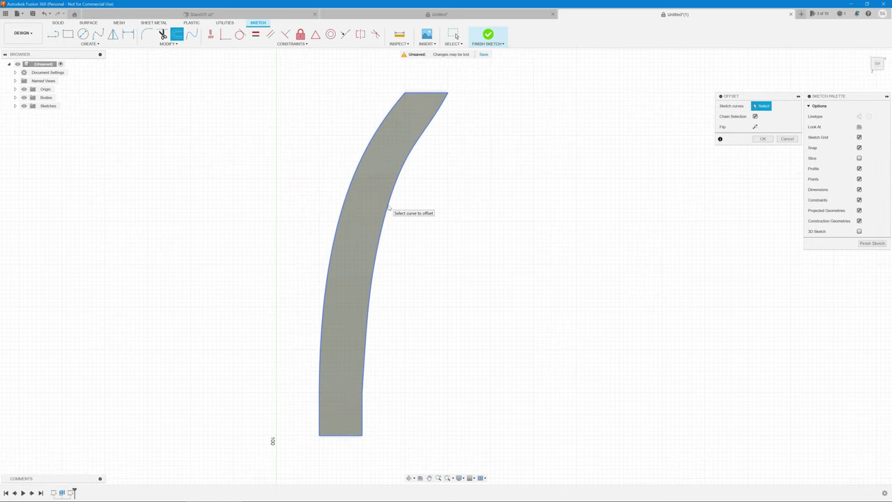
click(389, 207)
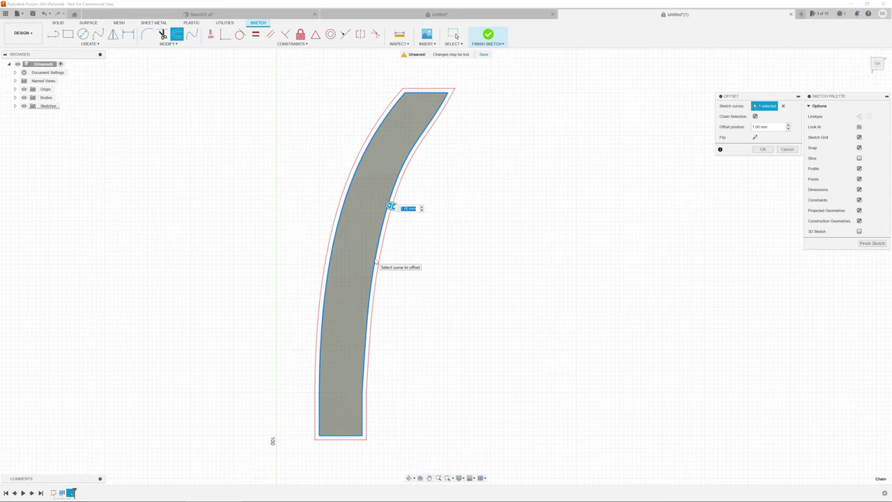
text(2)
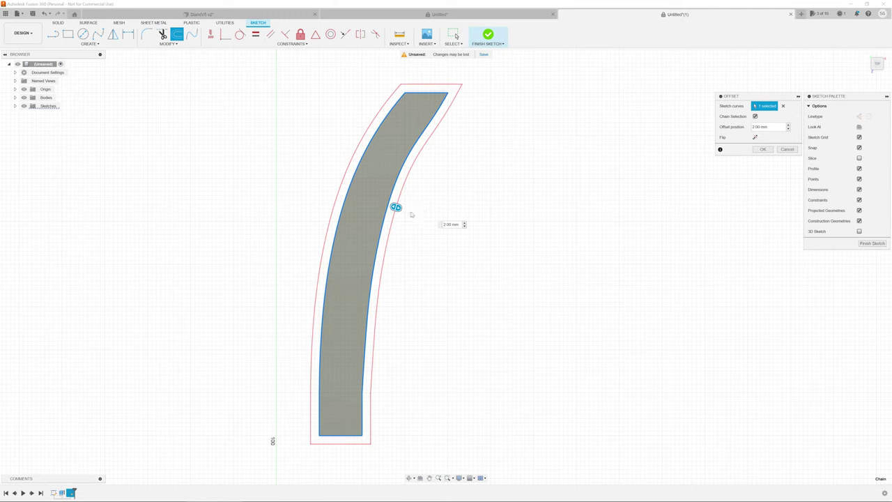
click(463, 226)
click(460, 225)
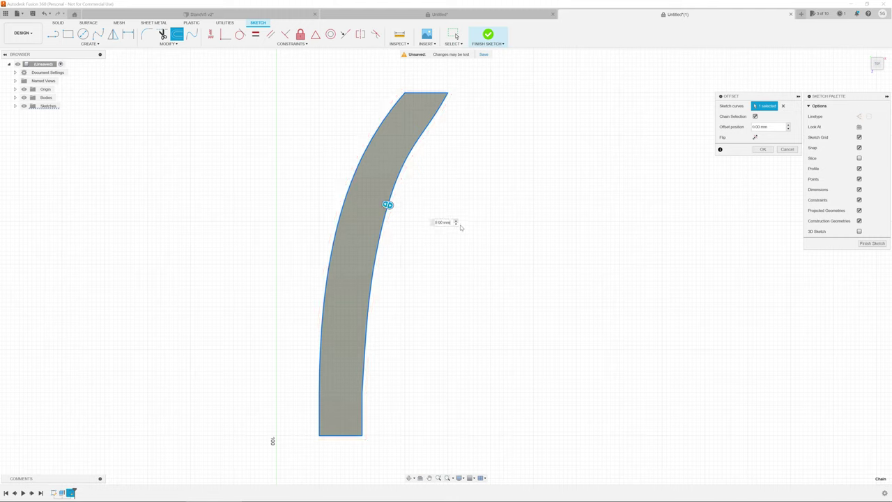
click(456, 224)
click(451, 224)
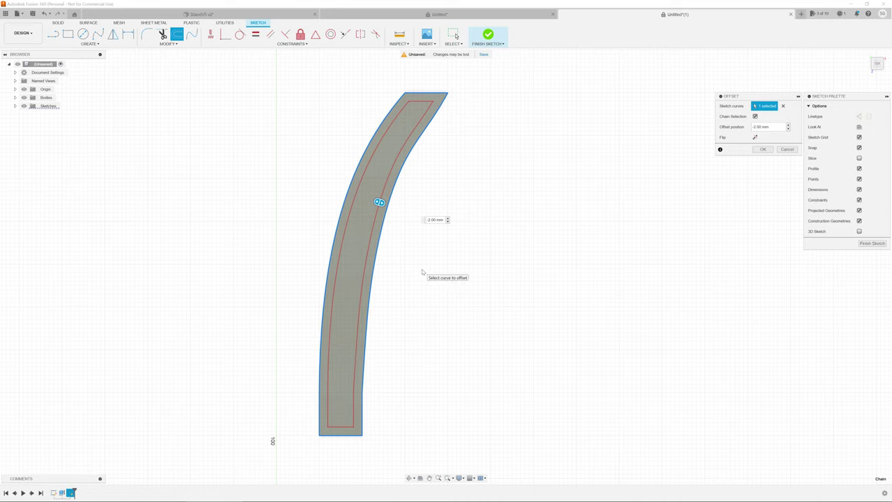
click(422, 271)
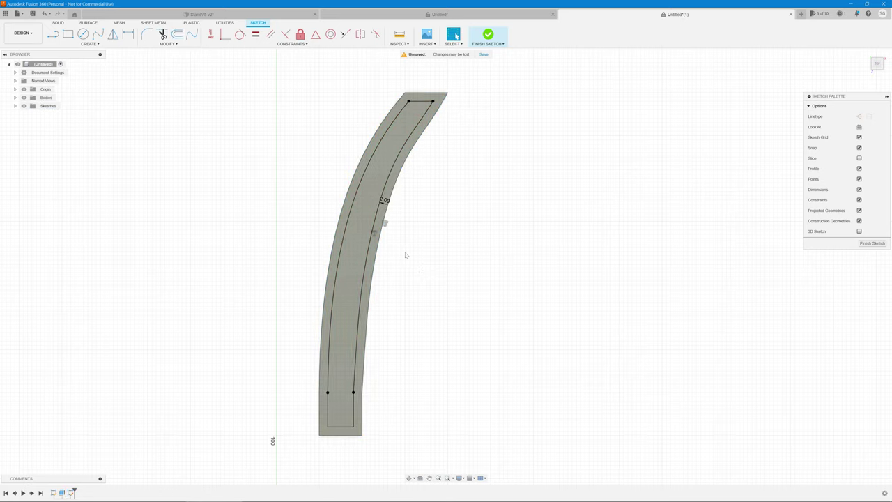
Step: Extrude the inner offset profile -1 mm to create the recessed panel
click(360, 227)
shift+middle_drag(457, 271, 439, 255)
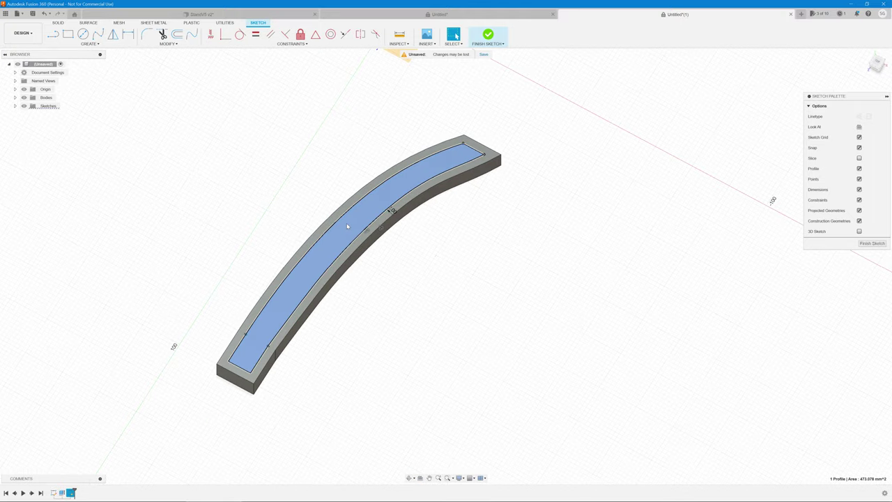
key(e)
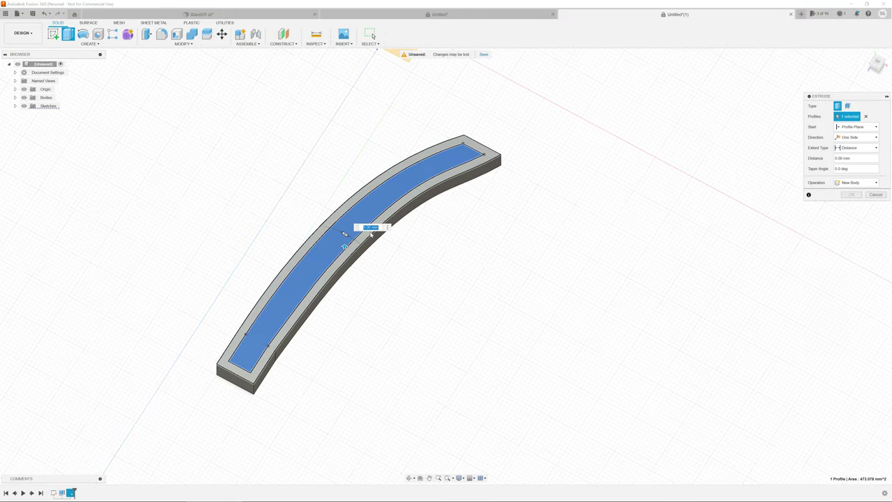
click(368, 226)
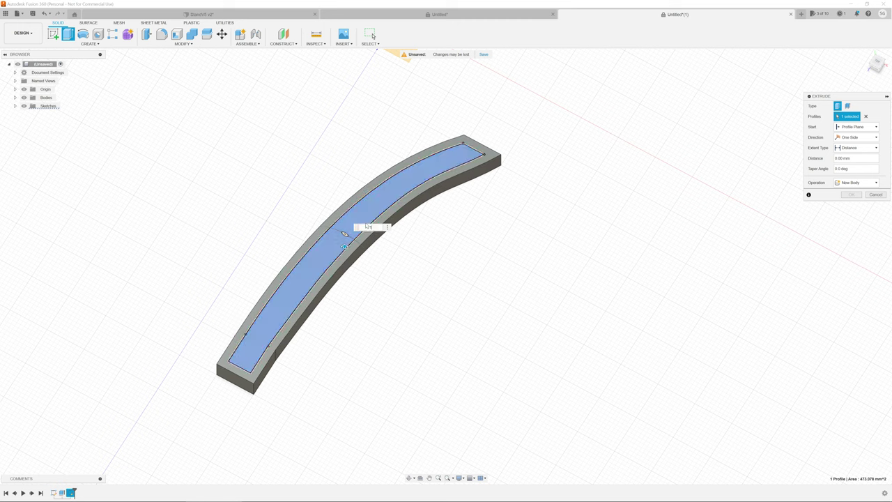
text(1)
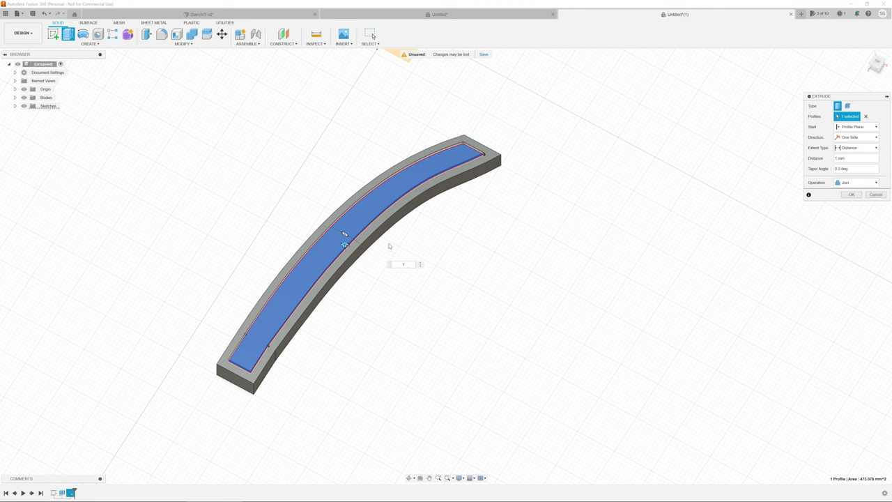
text(0)
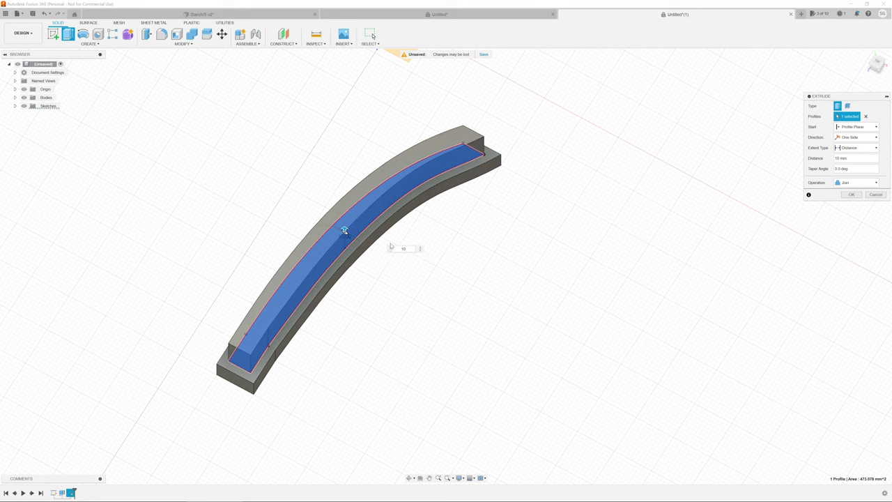
key(BackSpace)
key(BackSpace)
text(-1)
key(Return)
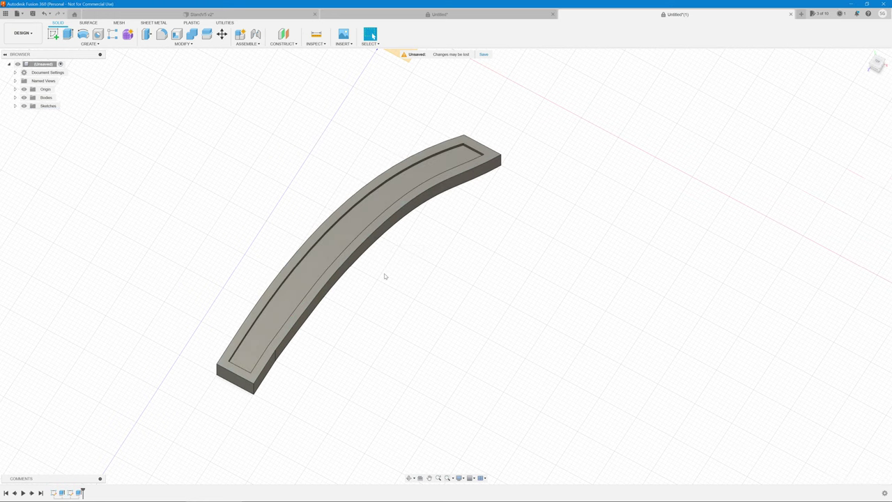
scroll(372, 271, up, 5)
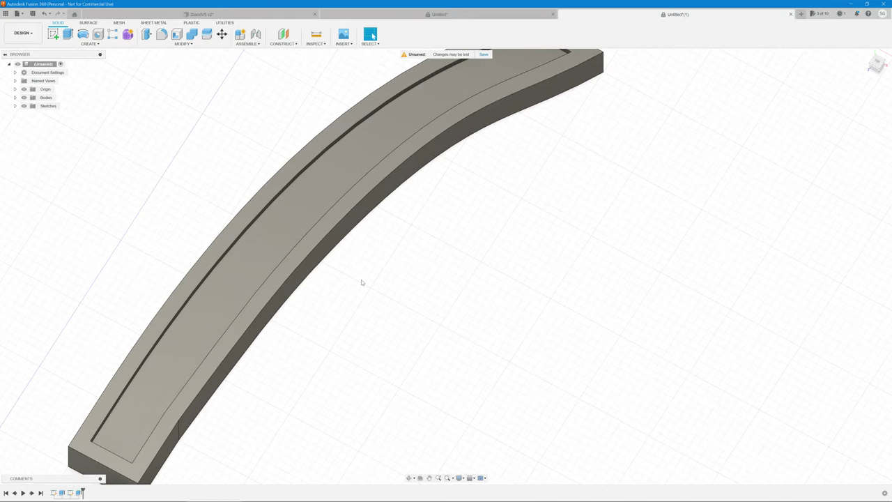
Step: Orbit the view slightly around the curved arm
shift+middle_drag(362, 279, 356, 259)
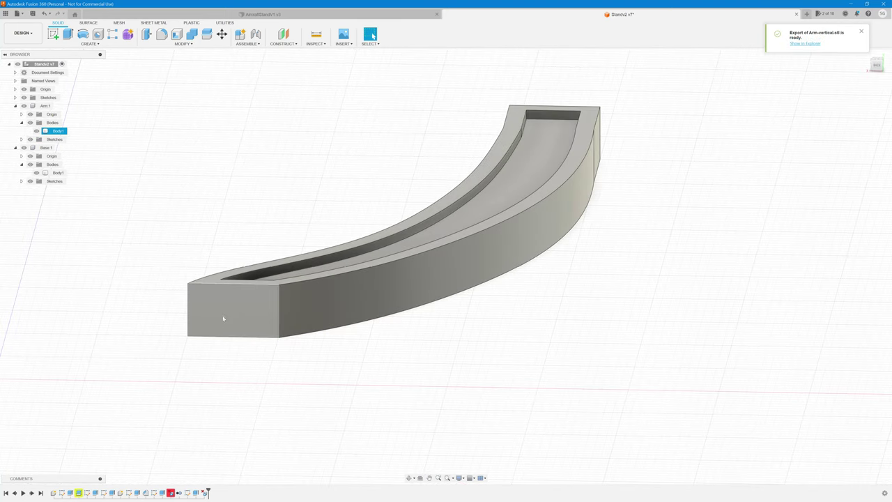
Step: Start a sketch on the arm's square end face and draw a two-point rectangle on it
right_click(223, 319)
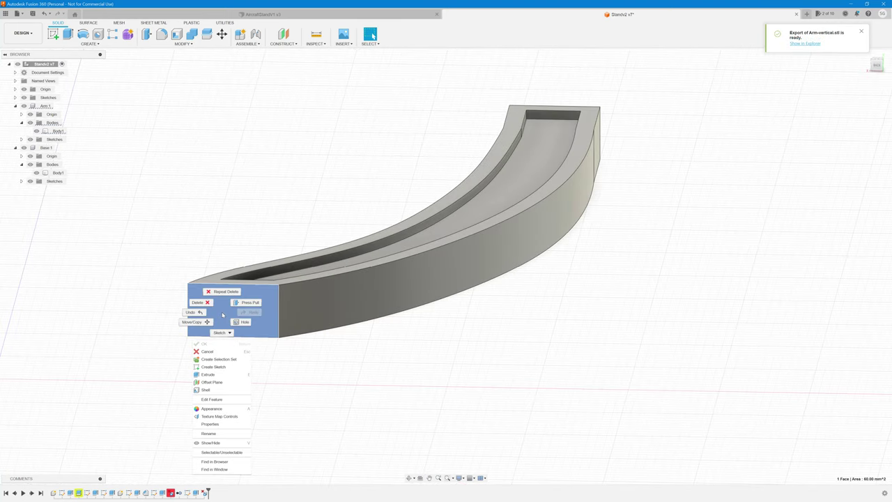
click(224, 367)
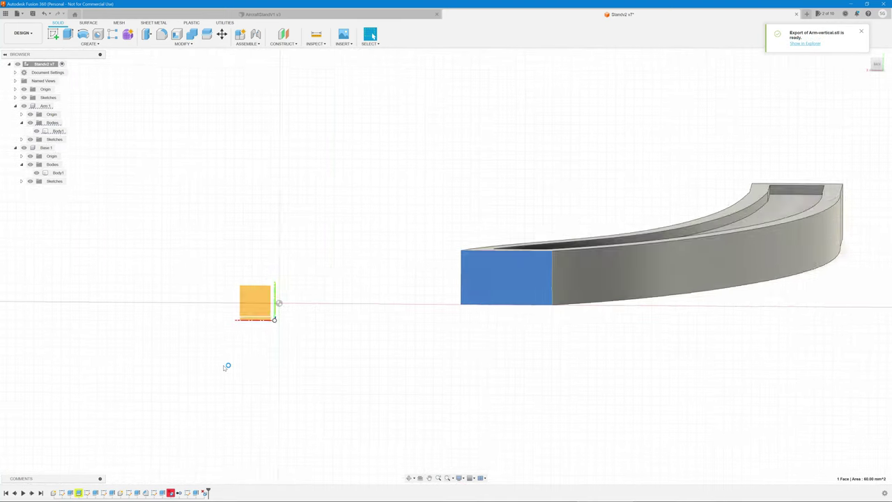
click(89, 43)
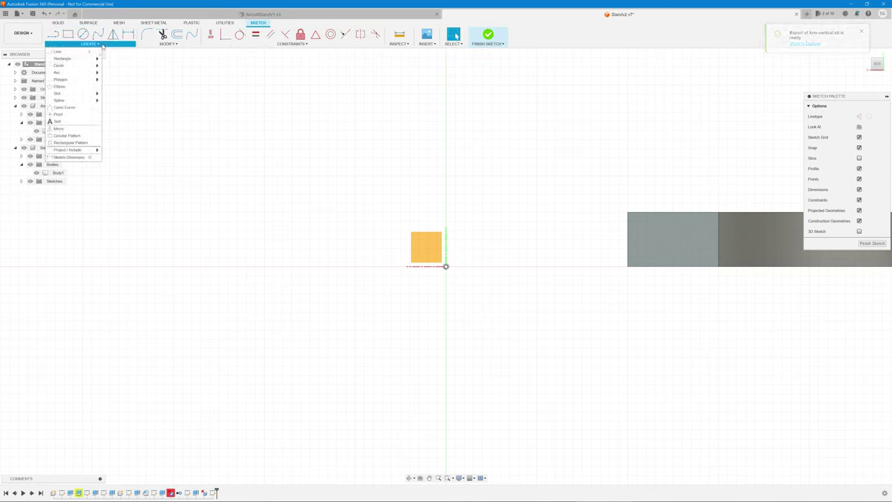
mouse_move(80, 79)
mouse_move(85, 61)
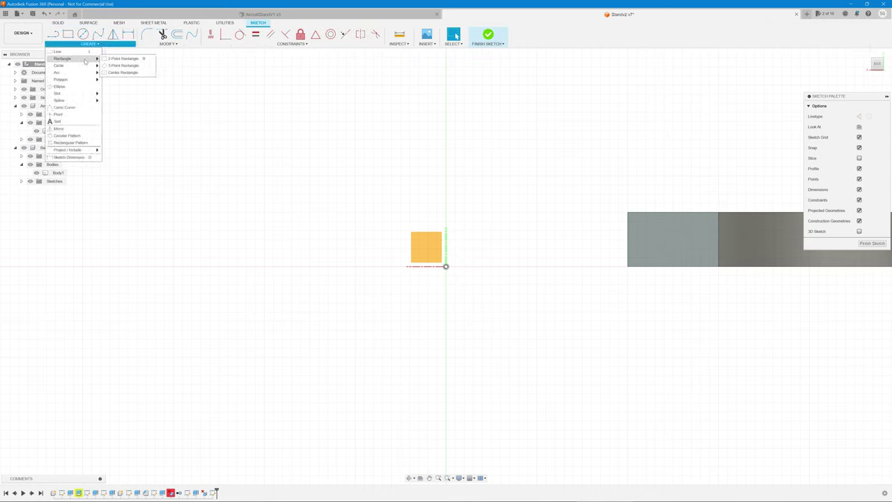
click(126, 61)
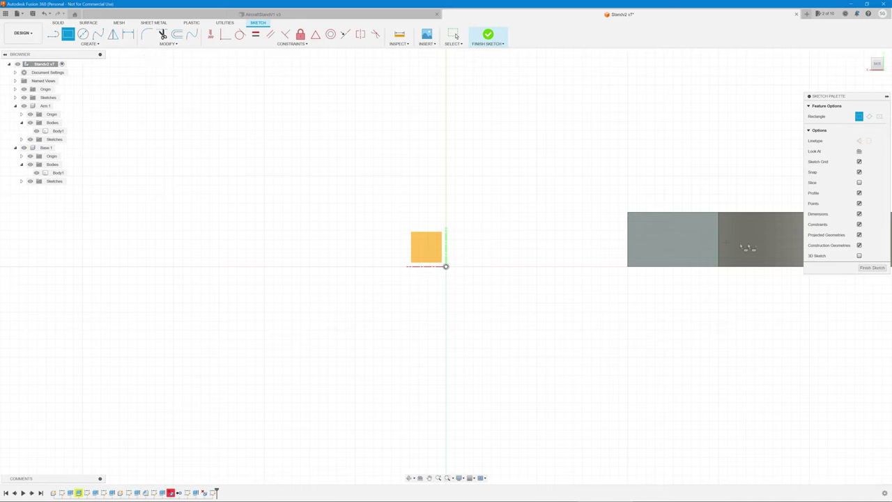
scroll(766, 245, up, 2)
mouse_move(655, 165)
middle_down()
mouse_move(623, 144)
mouse_move(348, 181)
middle_up()
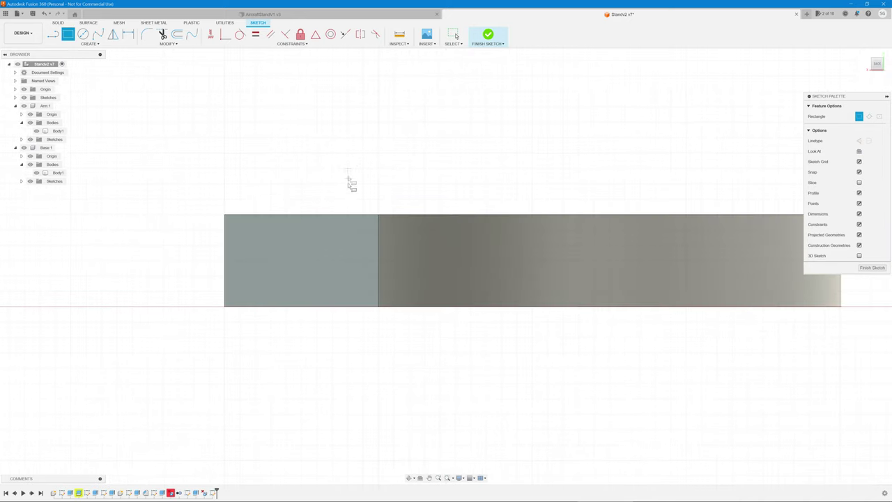
scroll(345, 213, up, 3)
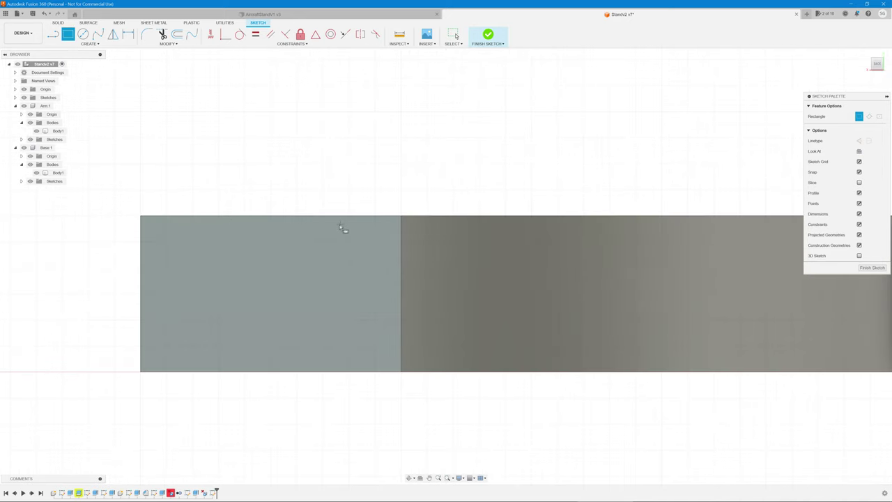
click(193, 243)
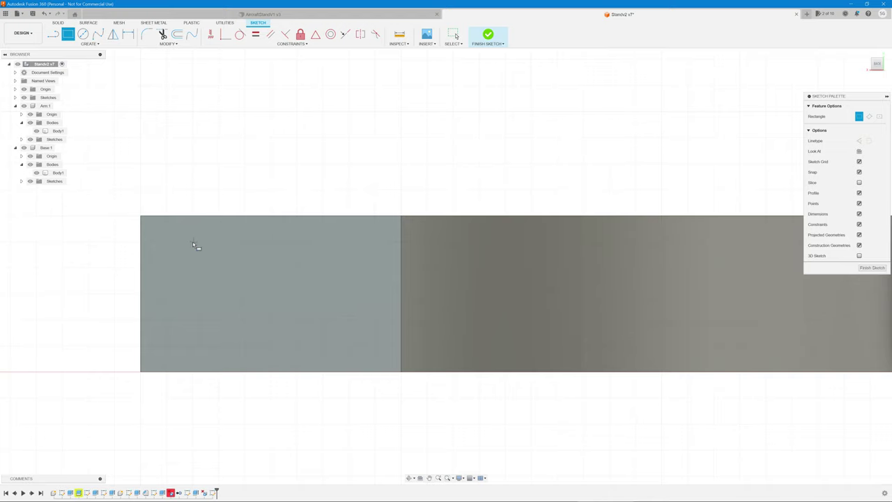
click(349, 346)
key(q)
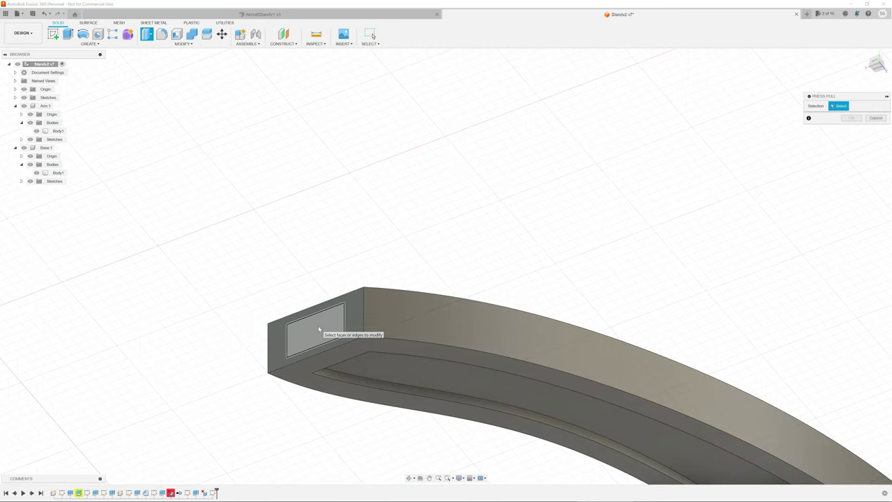
Step: Extrude the end-face rectangle 5 mm as a block joined to the arm
key(e)
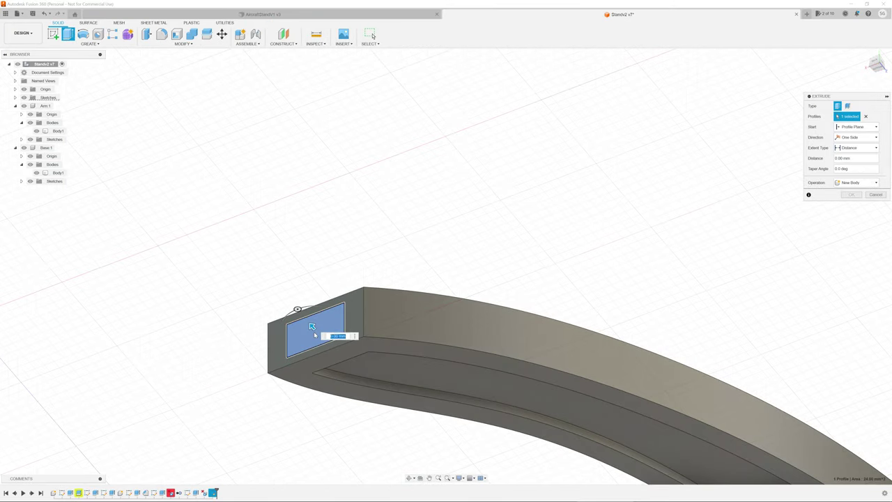
key(Escape)
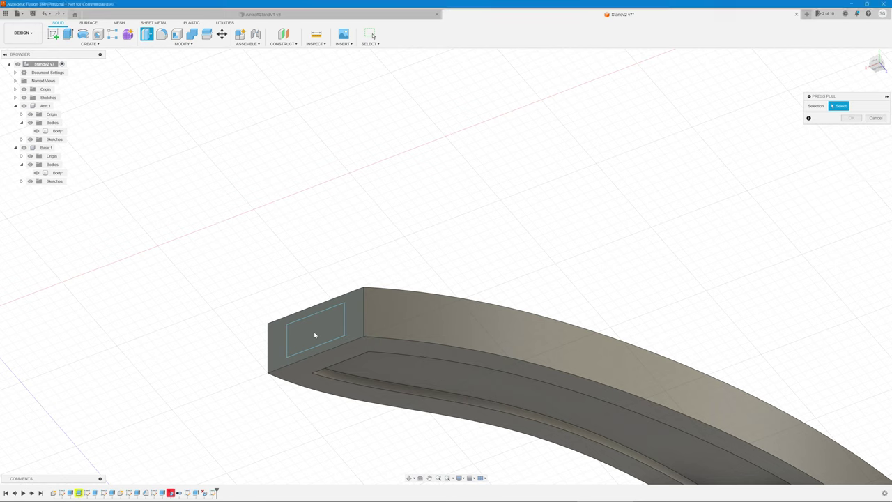
click(311, 327)
key(e)
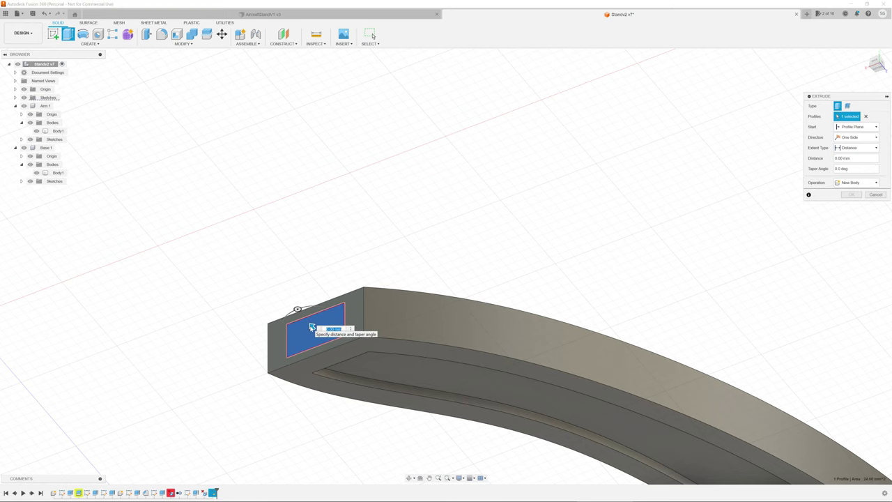
text(5)
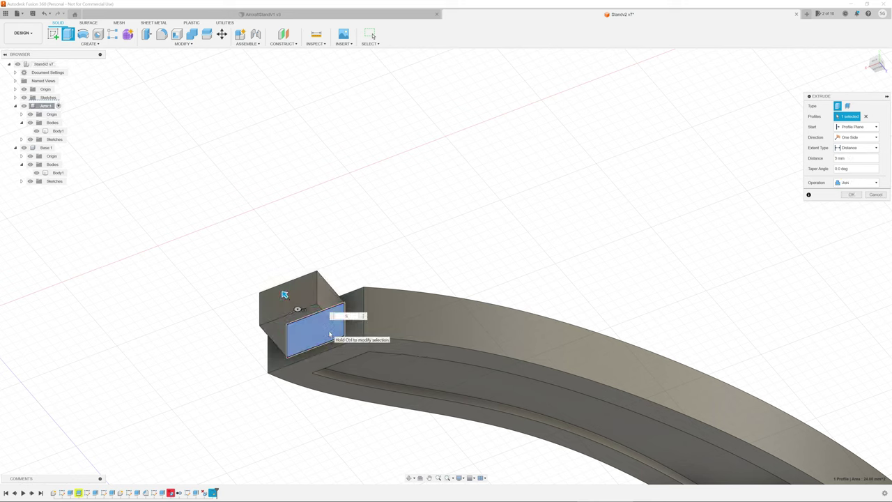
key(Return)
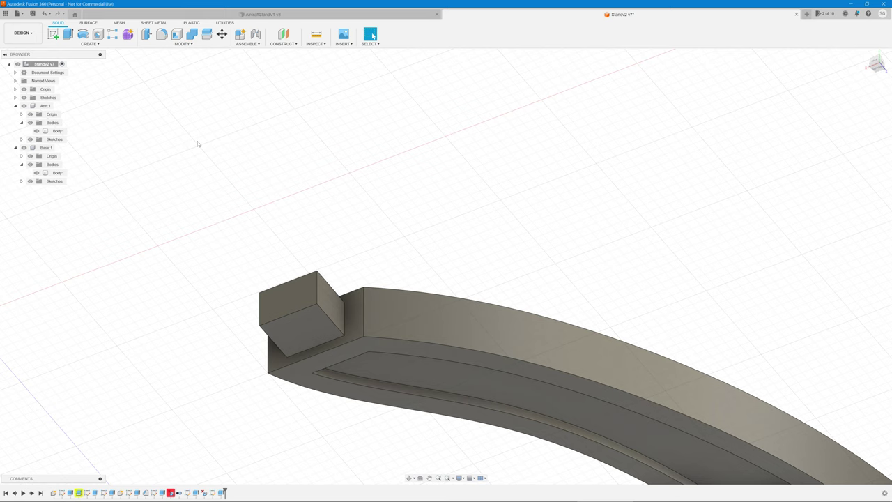
Step: Create a 3 mm diameter, 5 mm tall cylinder beside the arm's end block
click(96, 44)
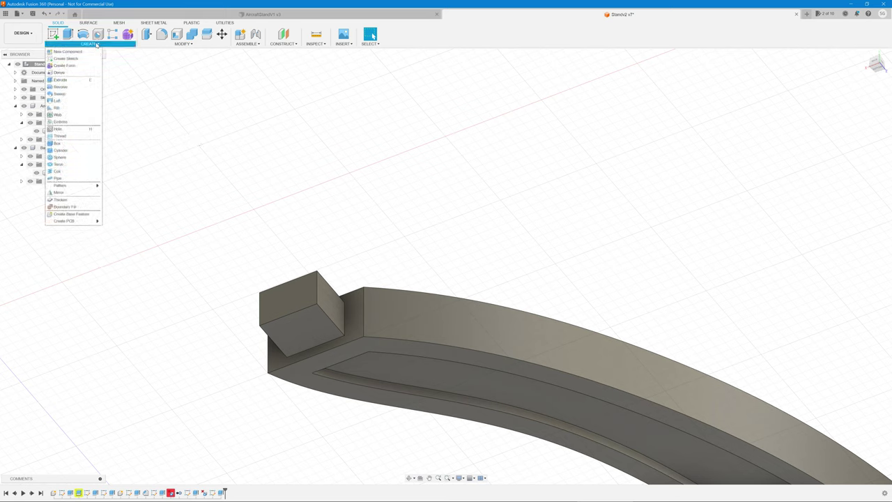
click(66, 58)
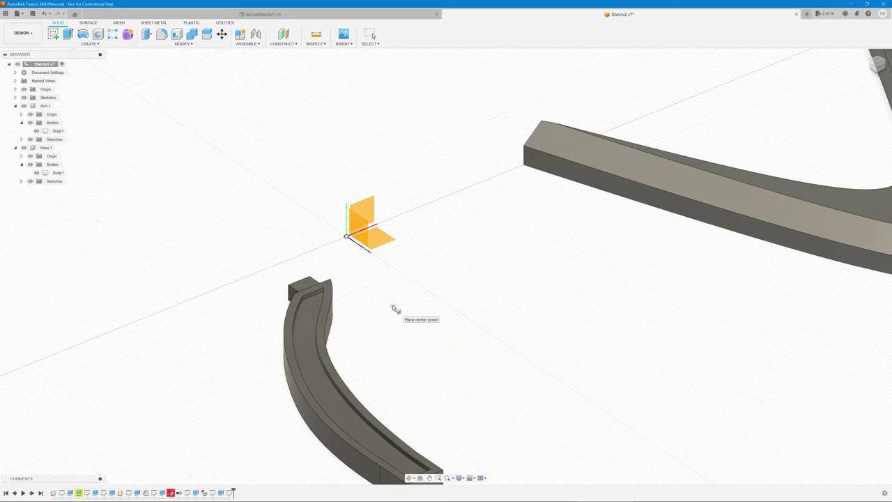
click(394, 309)
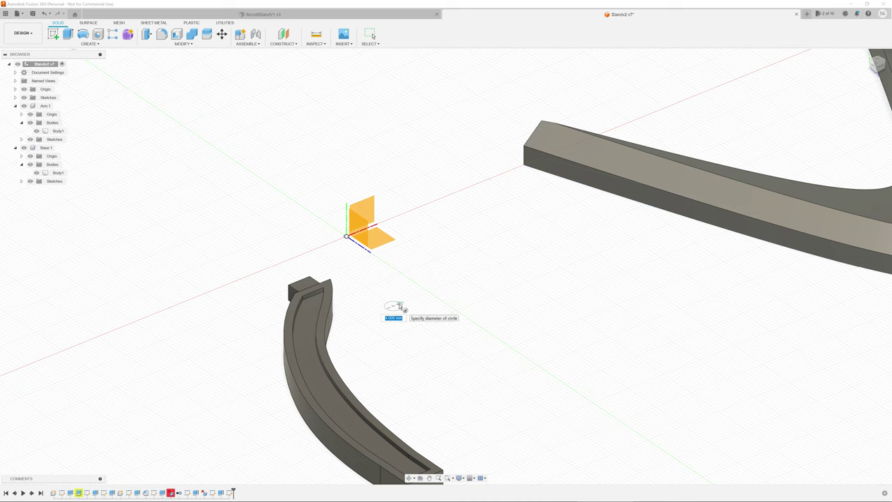
text(3)
key(Return)
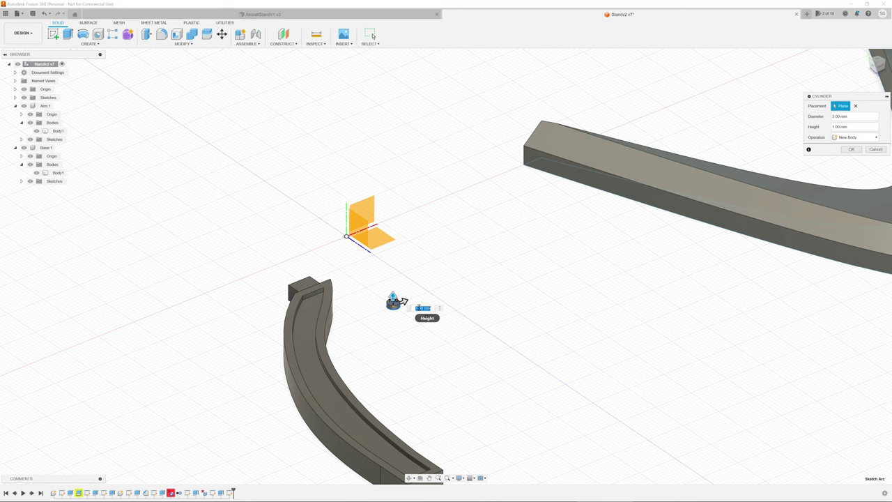
text(5)
key(Return)
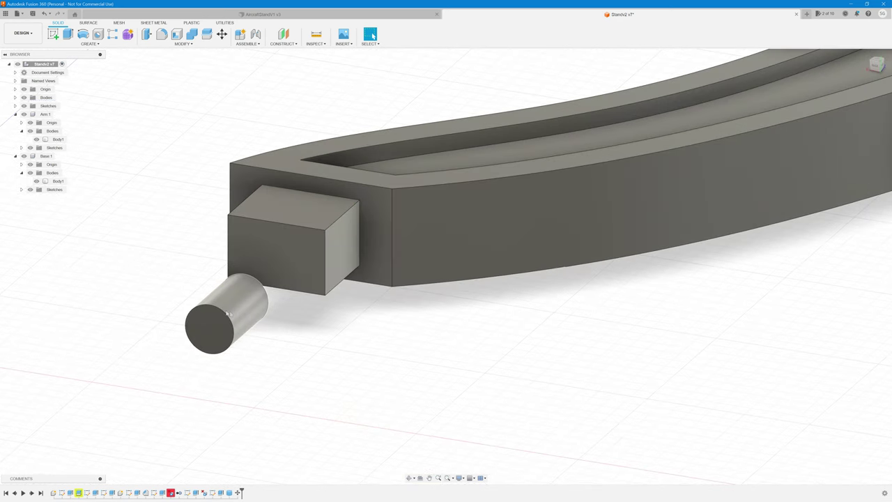
Step: Move the cylinder 2 mm along X, tilt it 15 degrees, and shift it 1 mm along Z
click(214, 317)
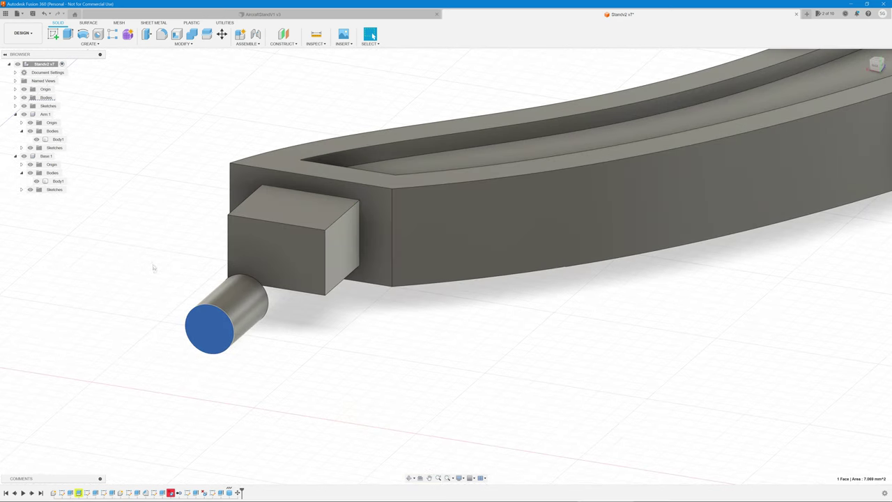
drag(153, 260, 299, 359)
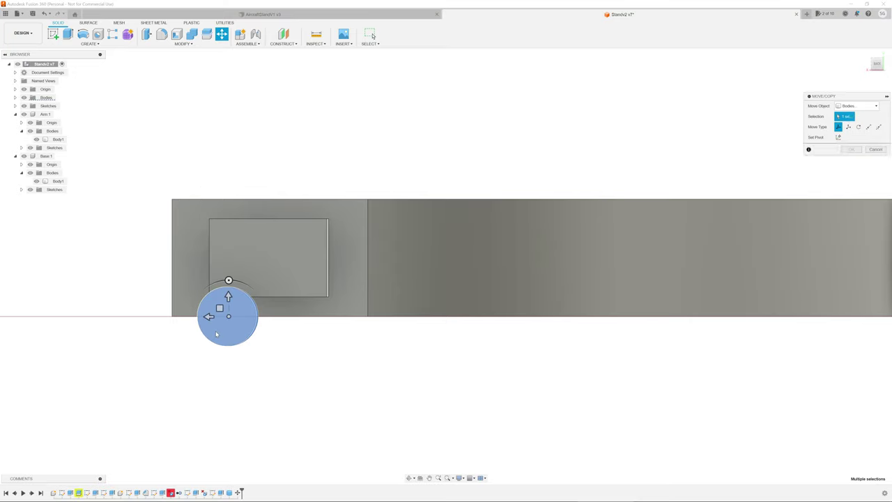
drag(208, 316, 268, 238)
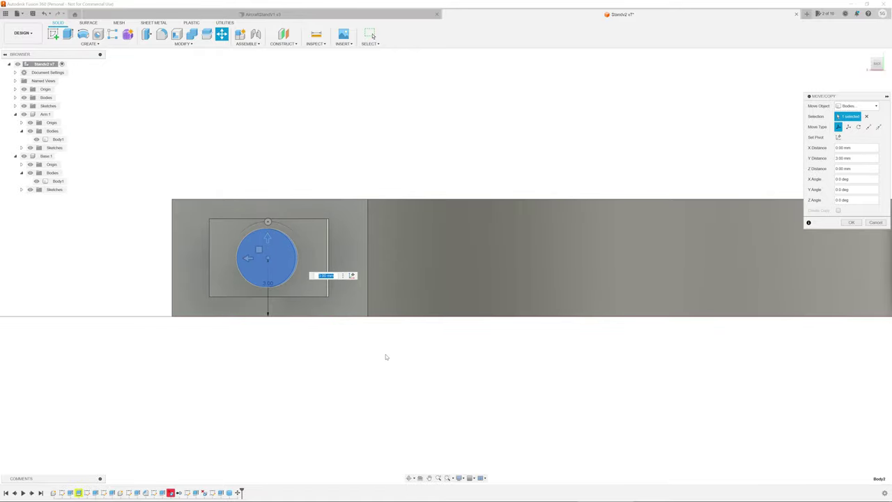
shift+middle_drag(385, 356, 330, 365)
mouse_move(306, 227)
mouse_down()
mouse_move(304, 239)
mouse_move(291, 235)
mouse_move(307, 243)
mouse_up()
mouse_move(204, 318)
shift+middle_down()
mouse_move(302, 269)
mouse_move(315, 292)
mouse_move(303, 306)
mouse_move(228, 304)
mouse_move(216, 315)
shift+middle_up()
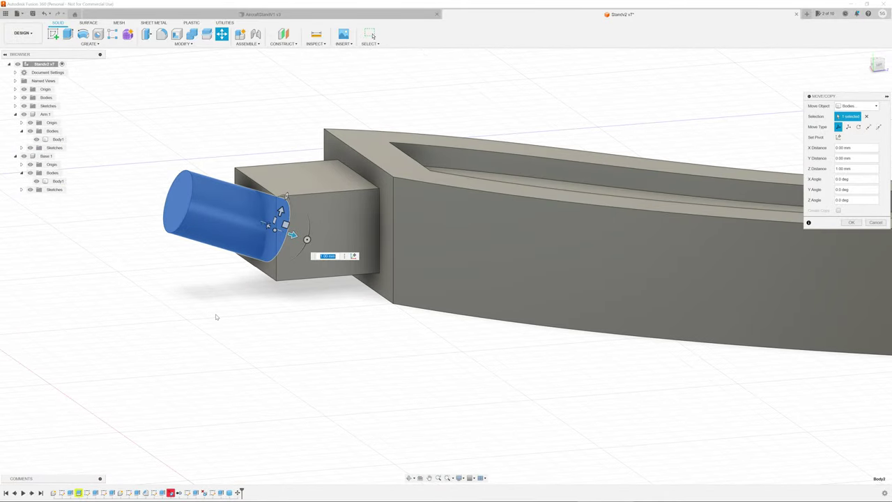
key(Return)
scroll(216, 317, down, 3)
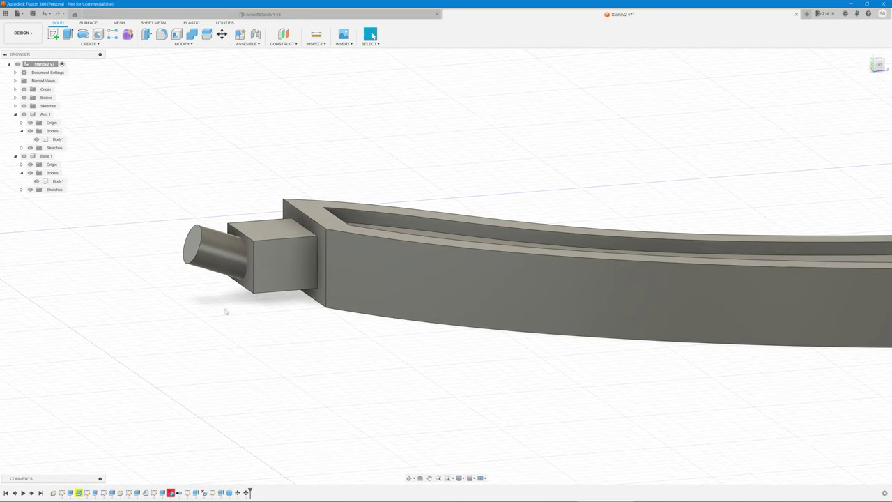
Step: Orbit, pan and zoom to look over the arm and the chevron base from above and side-on
shift+middle_drag(422, 342, 382, 370)
scroll(381, 369, down, 5)
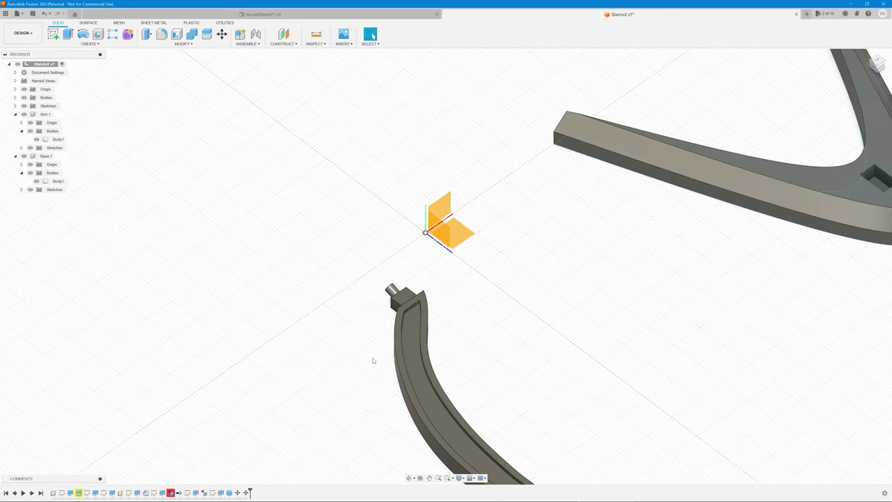
middle_drag(485, 367, 460, 372)
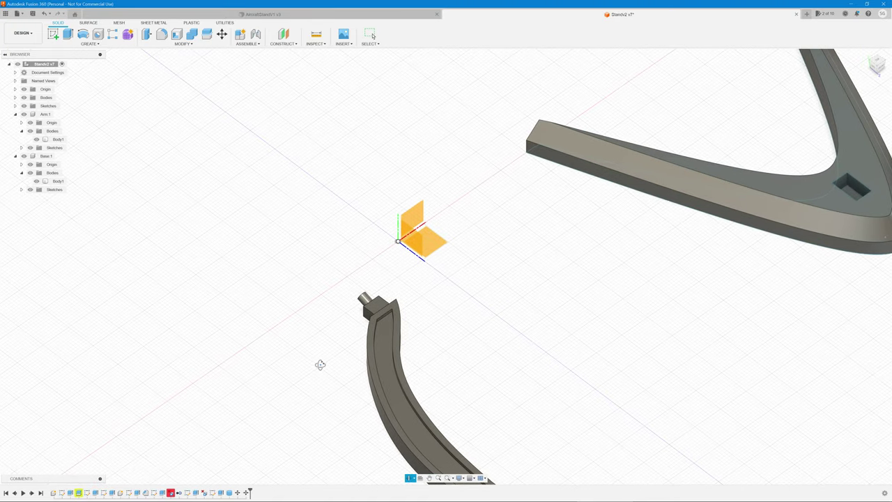
shift+middle_drag(318, 364, 342, 343)
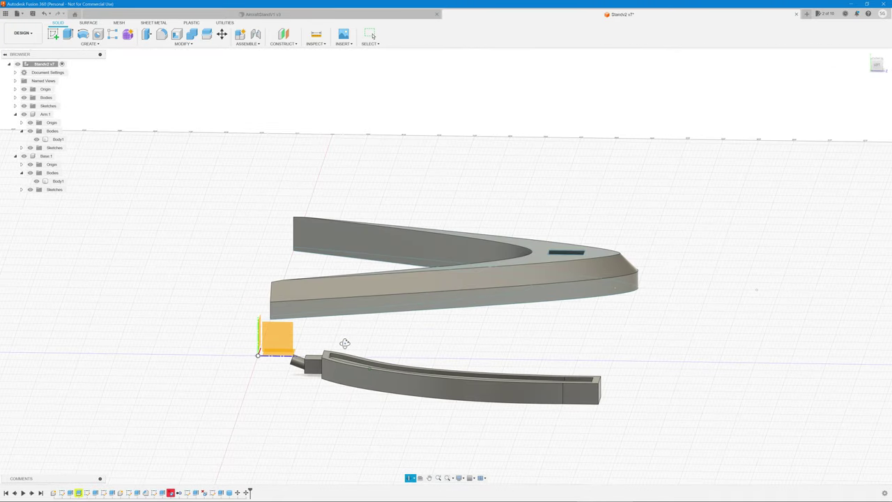
scroll(280, 375, up, 3)
scroll(279, 375, up, 3)
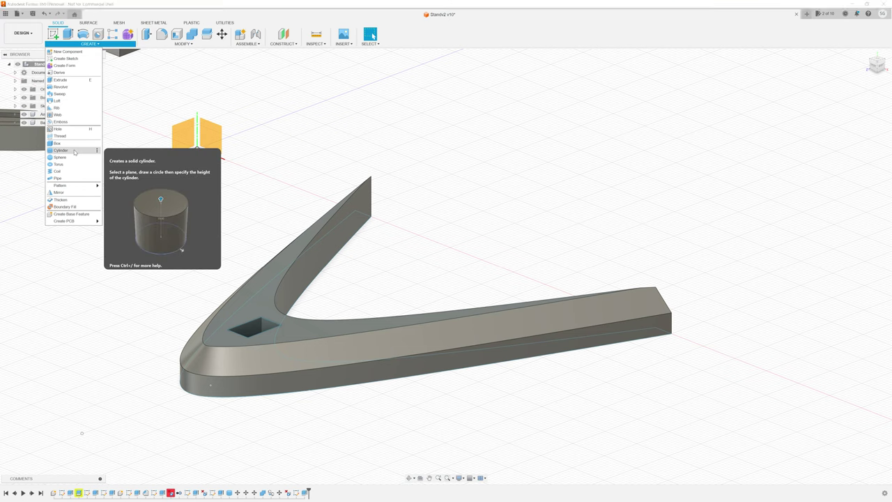
Step: Create a 5 mm diameter, 50 mm tall cylinder on the ground plane beside the chevron base
click(72, 143)
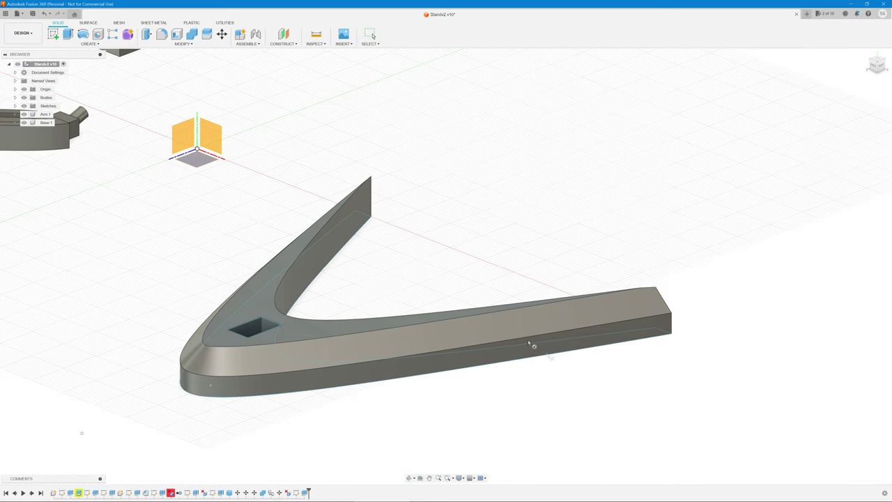
click(401, 271)
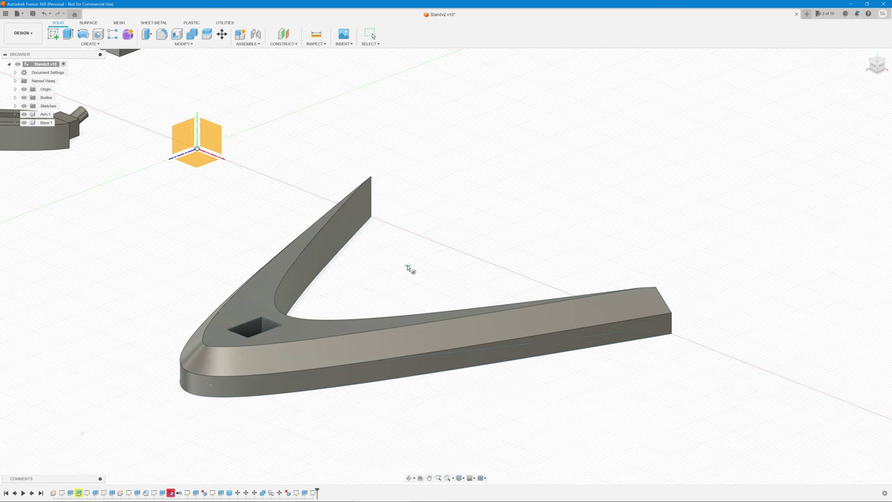
click(406, 263)
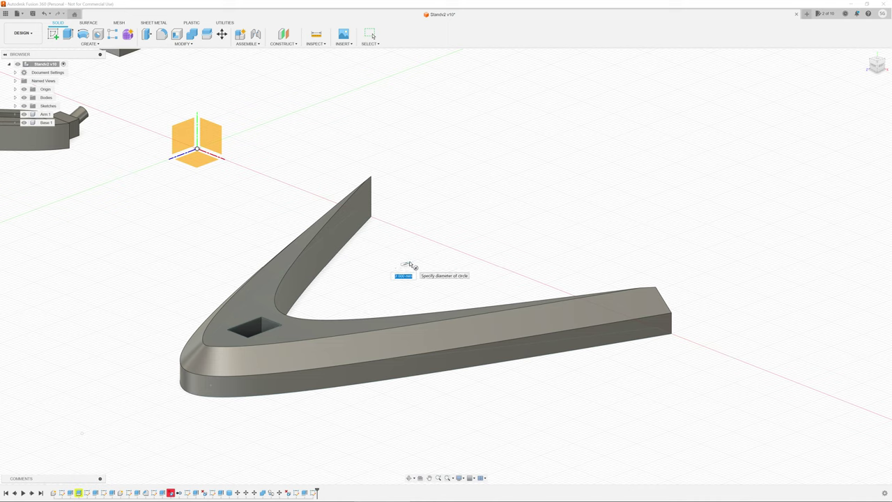
text(5)
key(Return)
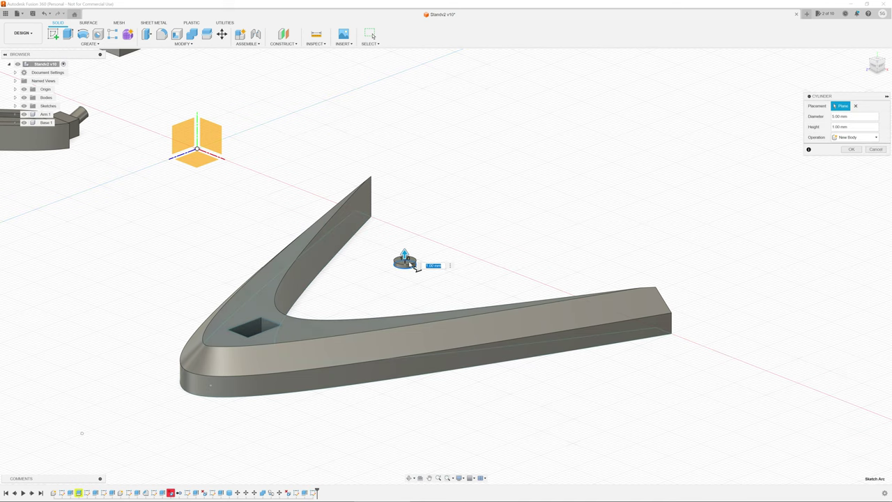
drag(405, 250, 404, 53)
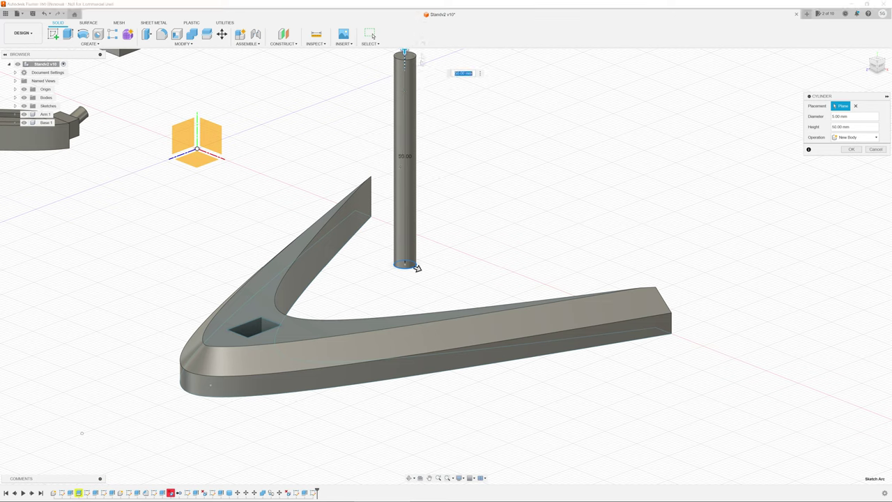
right_click(406, 179)
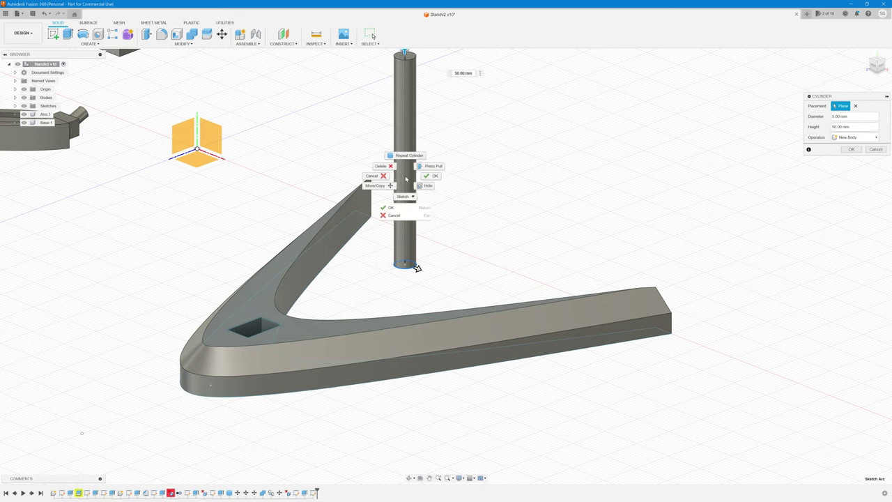
click(379, 185)
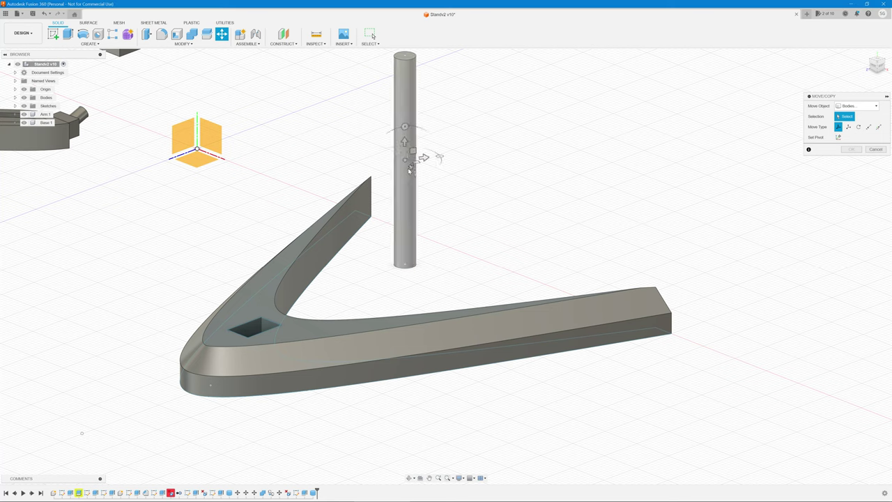
Step: Tip the 50 mm rod onto its side and shift it 2.5 mm along X through both base legs
click(410, 172)
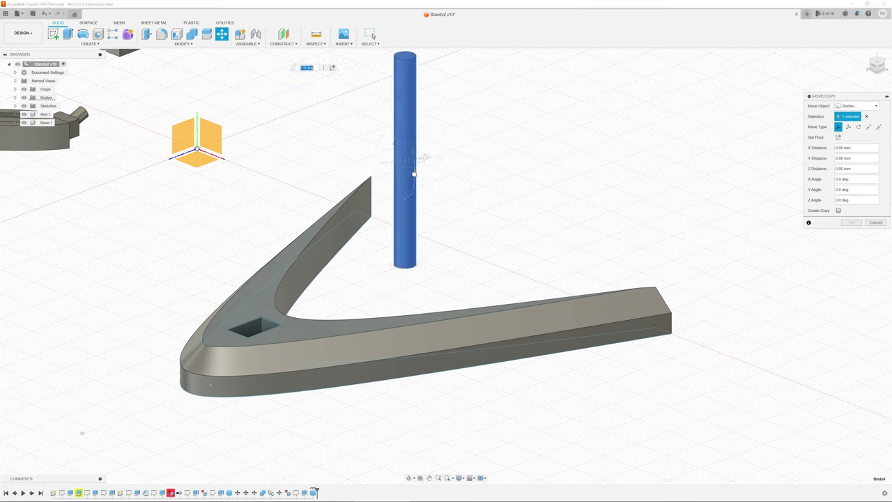
drag(414, 173, 438, 156)
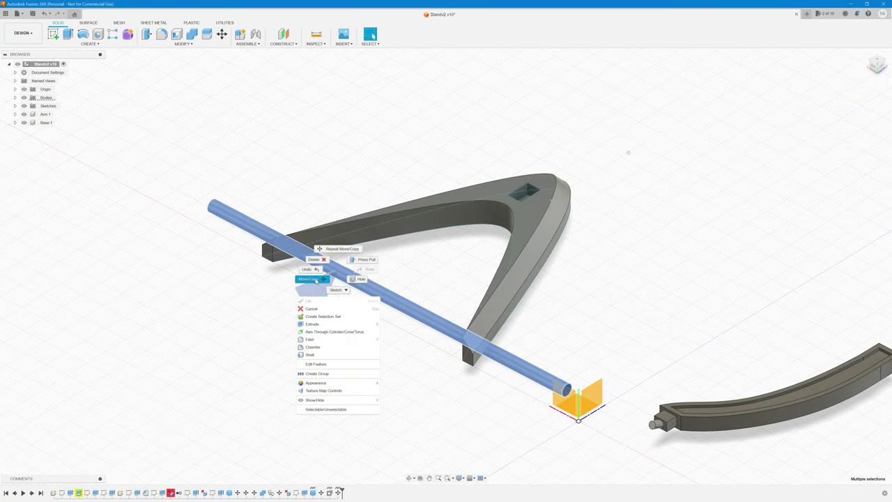
click(317, 281)
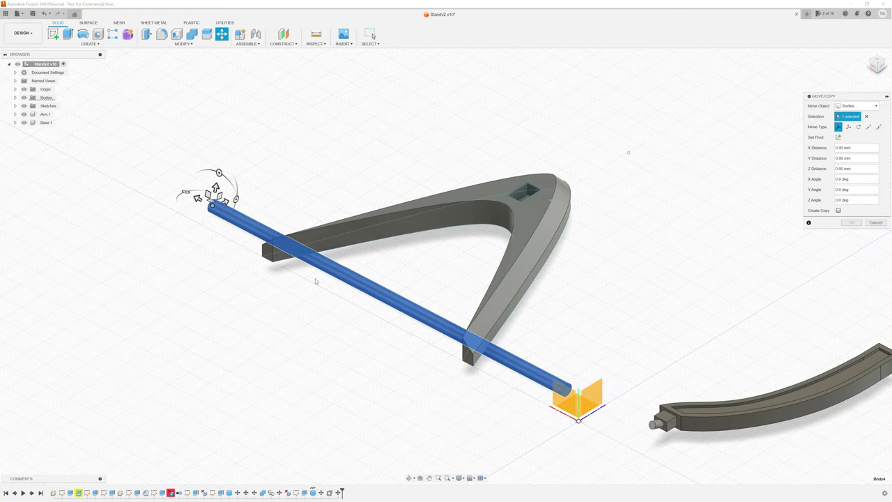
drag(217, 184, 217, 183)
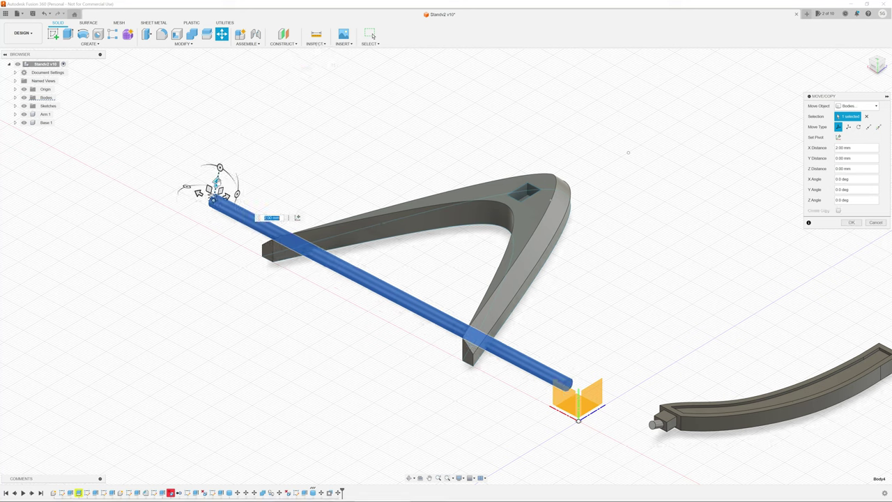
text(2.5)
key(Return)
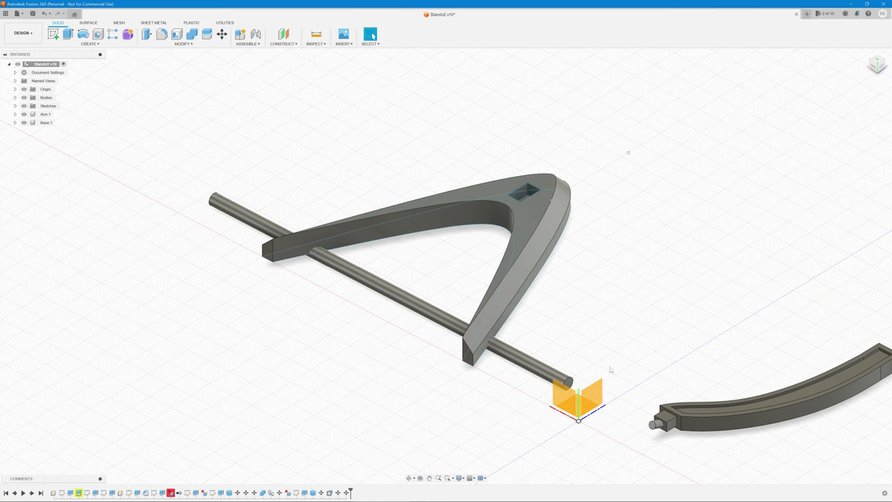
shift+middle_drag(605, 379, 696, 405)
scroll(695, 406, up, 5)
scroll(583, 363, up, 5)
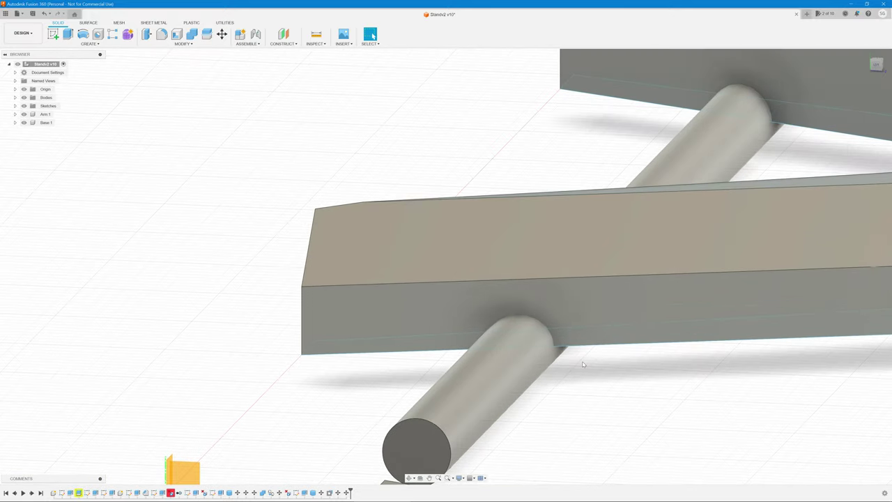
scroll(583, 363, down, 10)
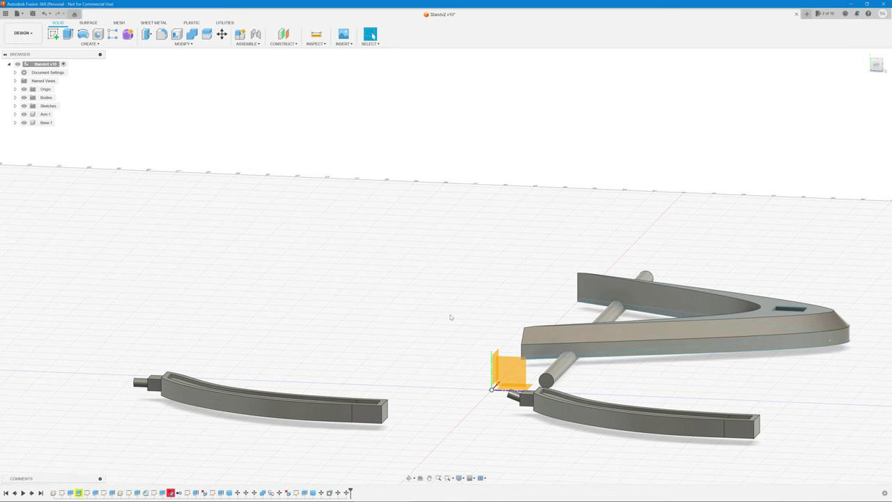
shift+middle_drag(448, 312, 485, 313)
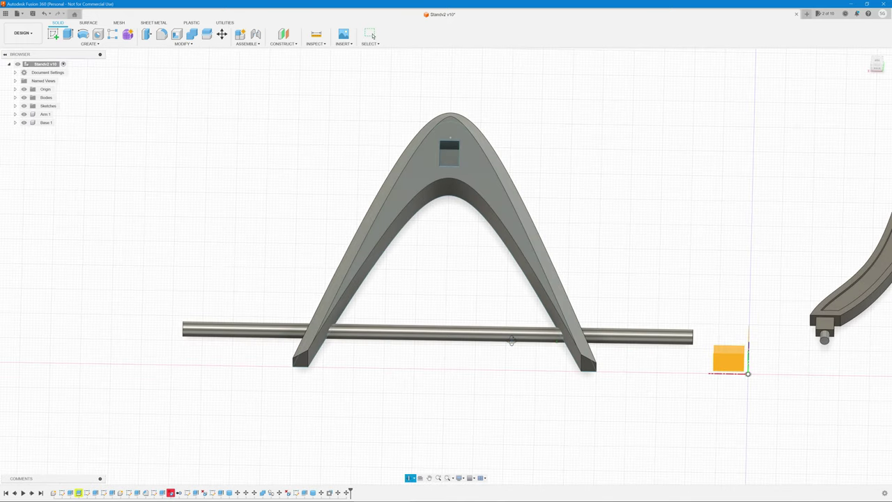
Step: Combine with Cut, chevron base as target and rod as tool, to make the half-round lift holes
click(188, 334)
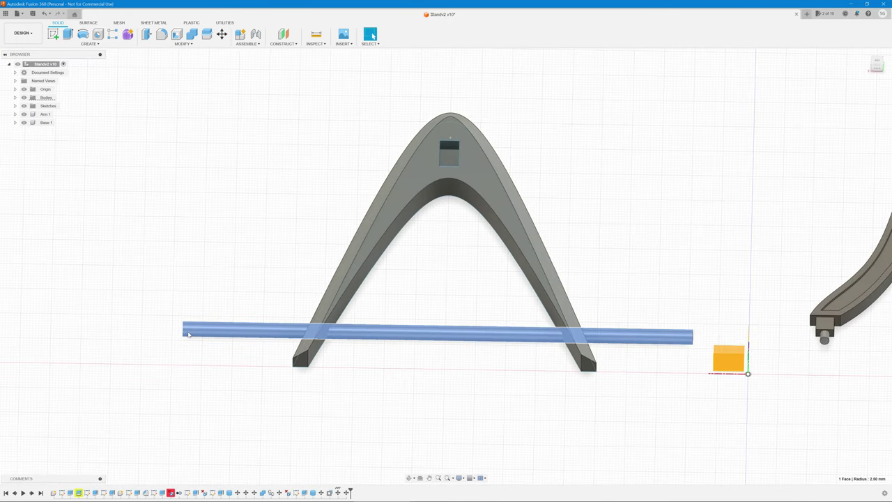
click(172, 44)
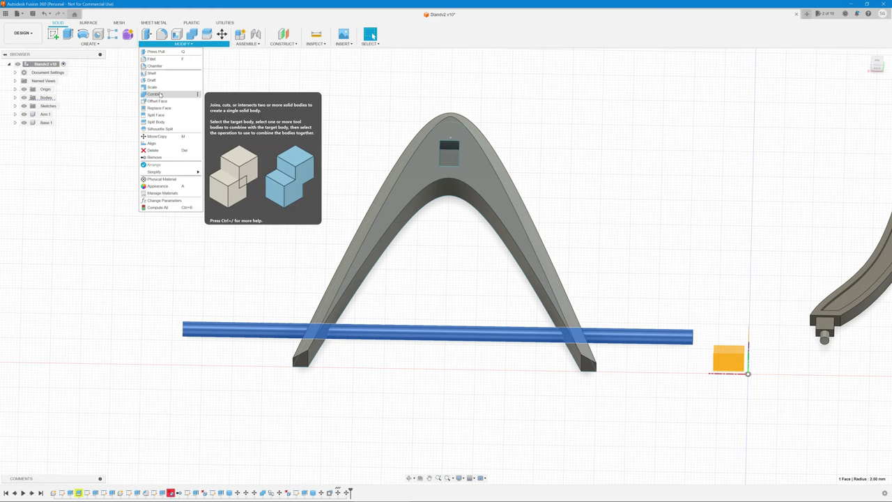
click(160, 94)
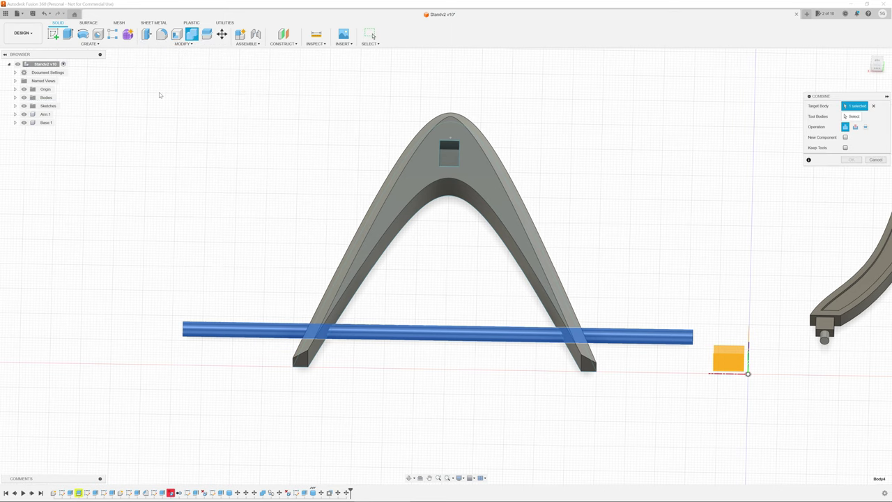
click(423, 172)
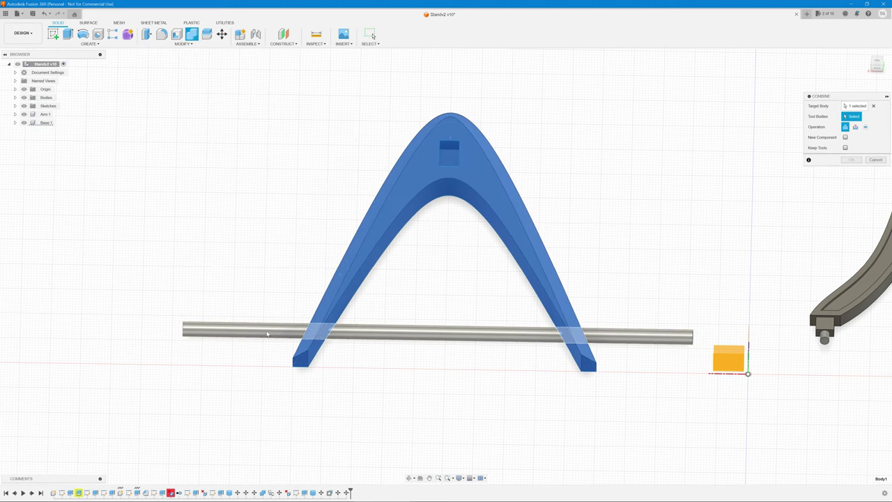
click(268, 335)
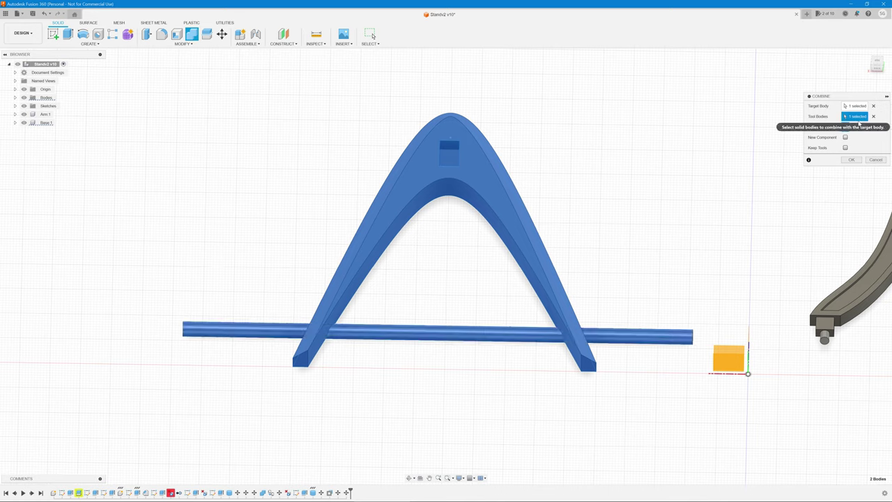
click(855, 128)
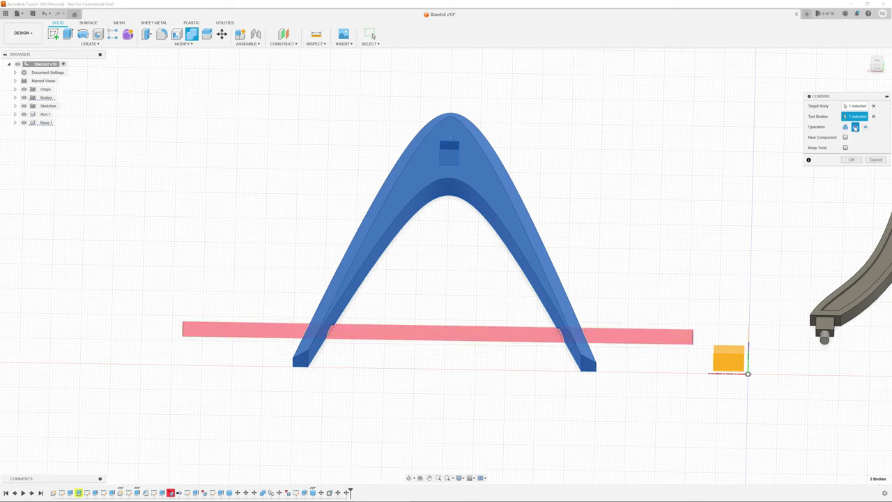
click(849, 160)
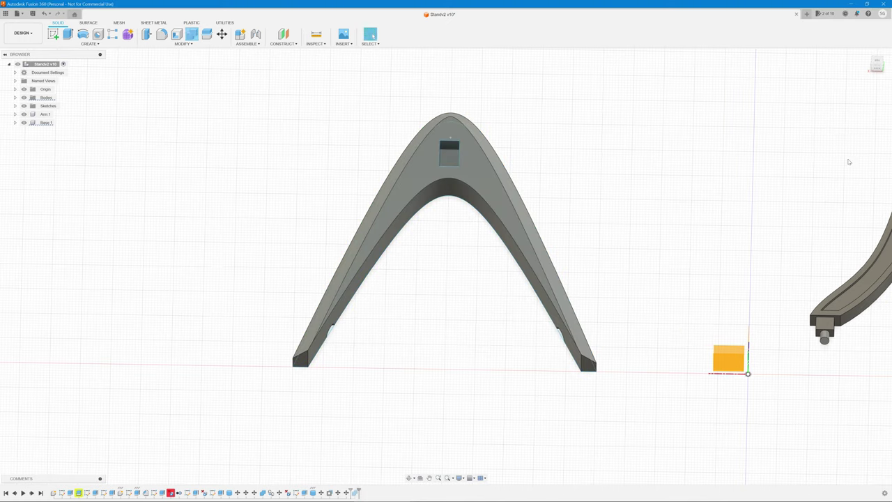
shift+middle_drag(673, 348, 640, 326)
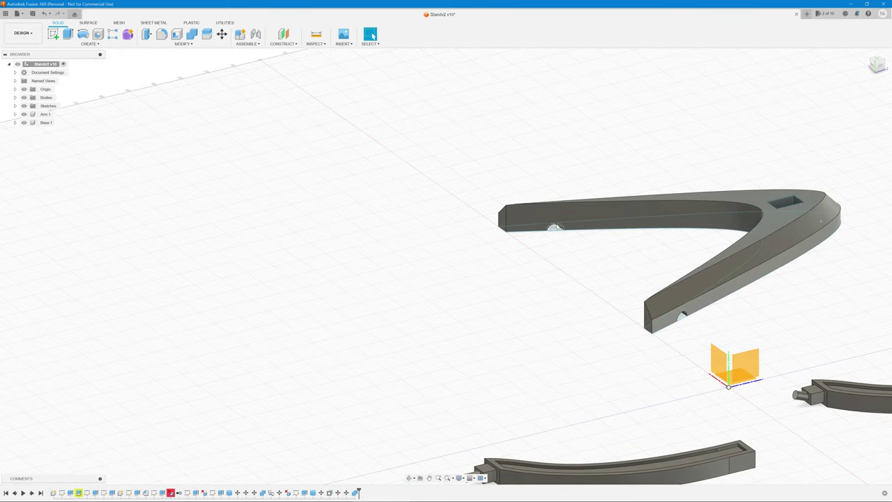
scroll(562, 225, up, 5)
scroll(562, 225, up, 5)
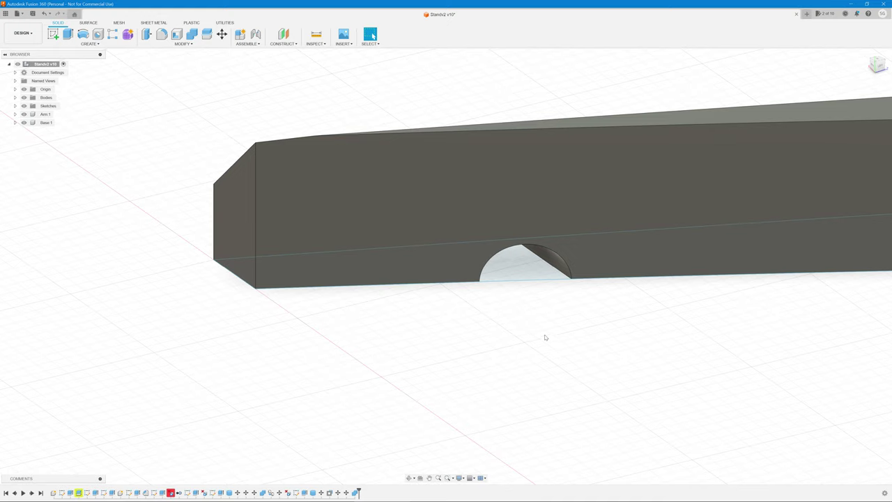
shift+middle_drag(546, 341, 622, 333)
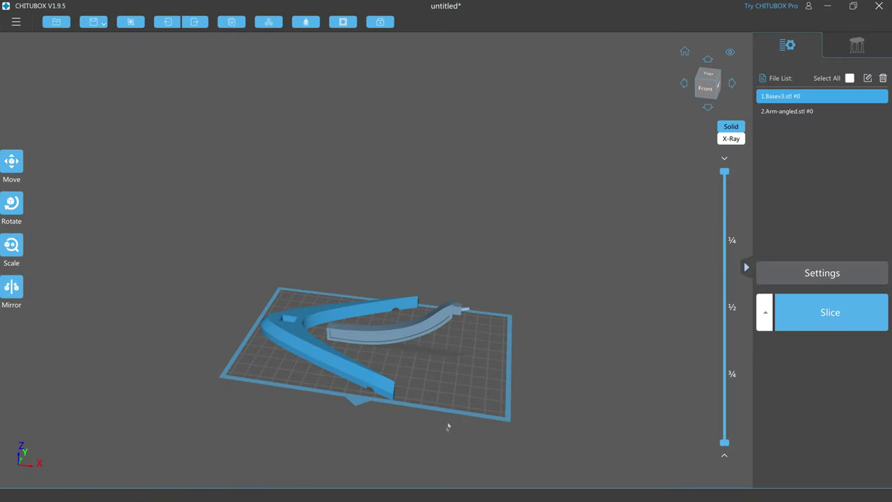
Step: Select the Arm-angled model on the build plate and show its Support settings
scroll(437, 435, up, 1)
scroll(422, 368, up, 5)
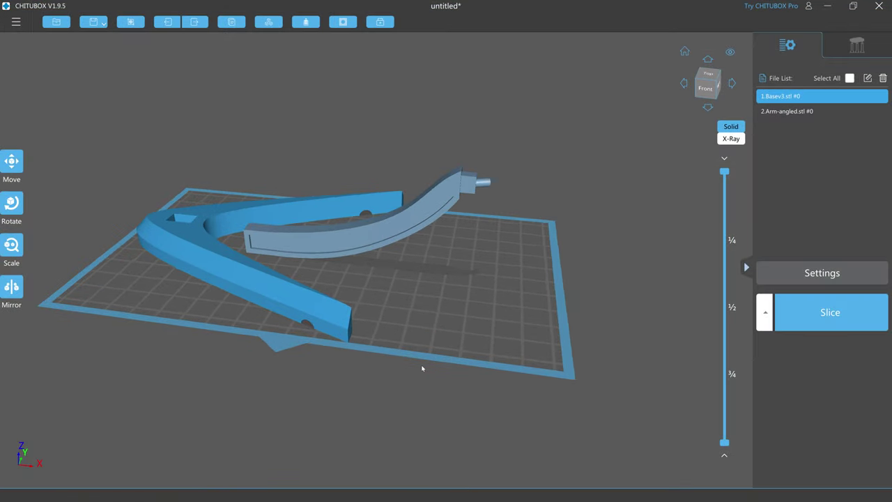
mouse_move(504, 295)
mouse_down()
mouse_move(513, 279)
mouse_move(503, 287)
mouse_up()
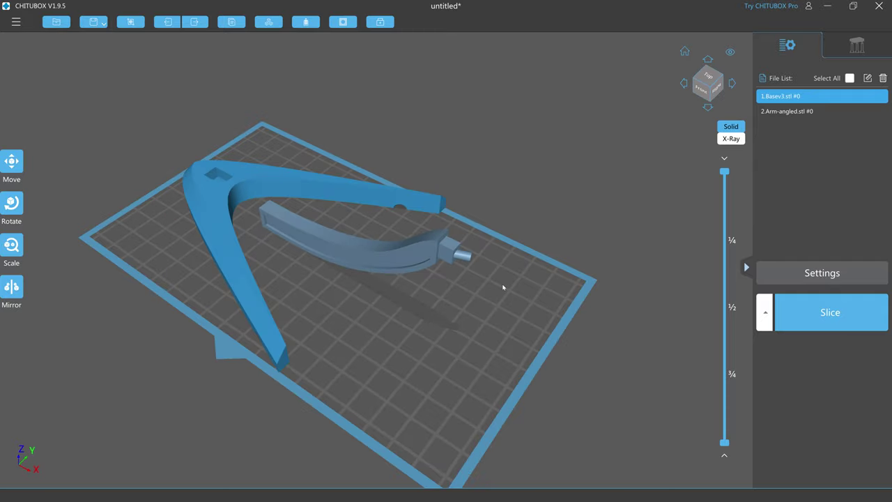
click(418, 259)
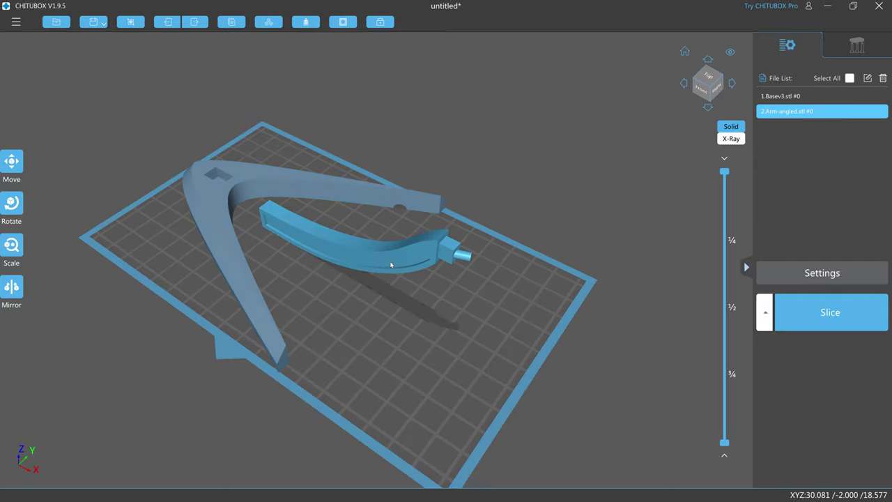
click(849, 44)
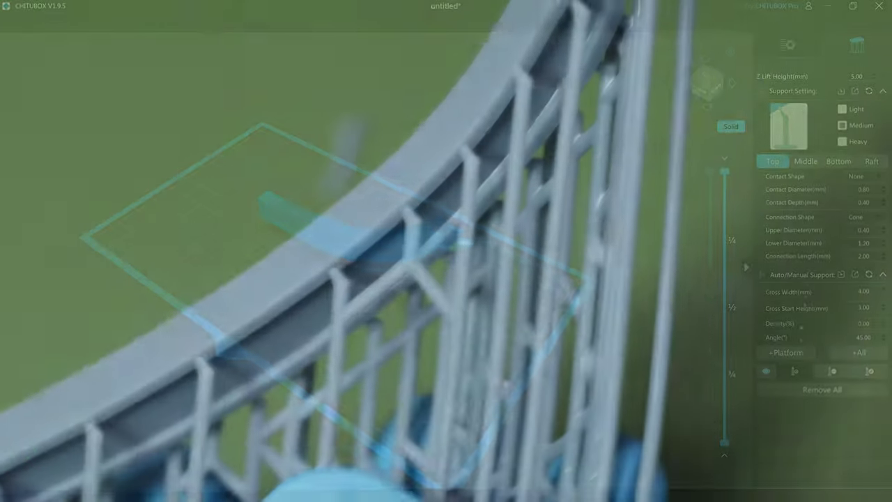